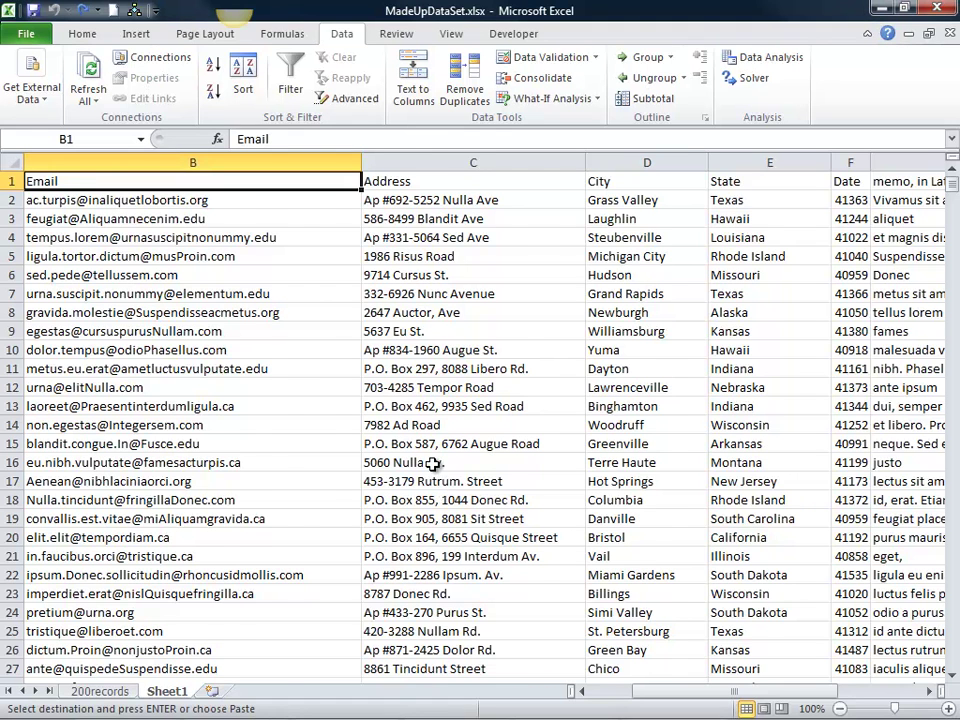
Step: Cut the entire Lname column at the far end of the data on Sheet1
key(Left)
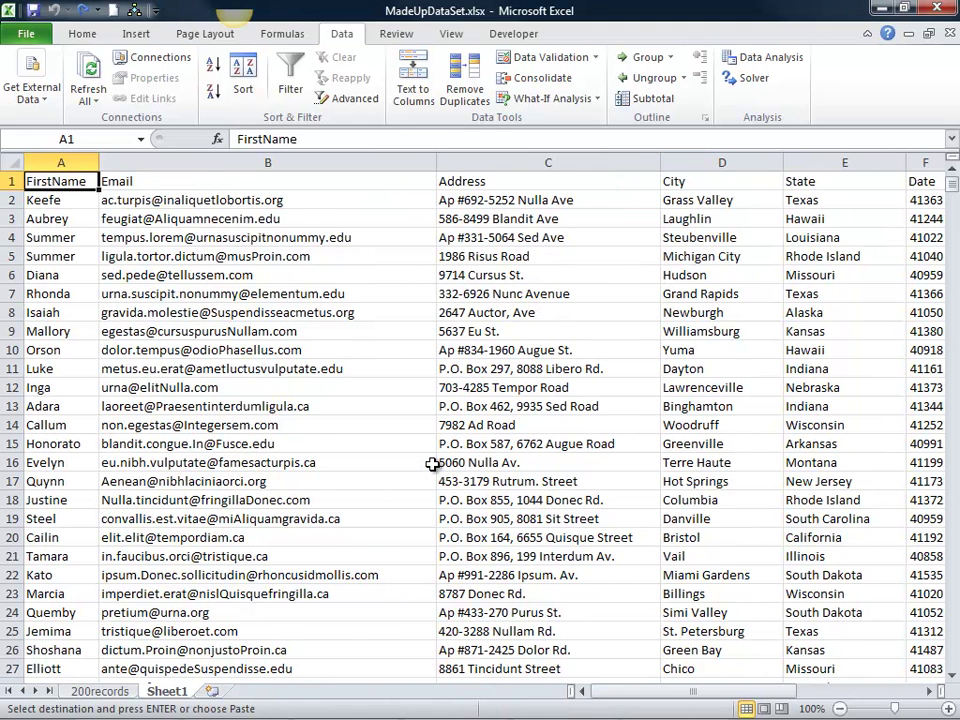
key(Right)
key(Right)
key(Right)
key(Right)
key(Right)
key(Right)
key(Right)
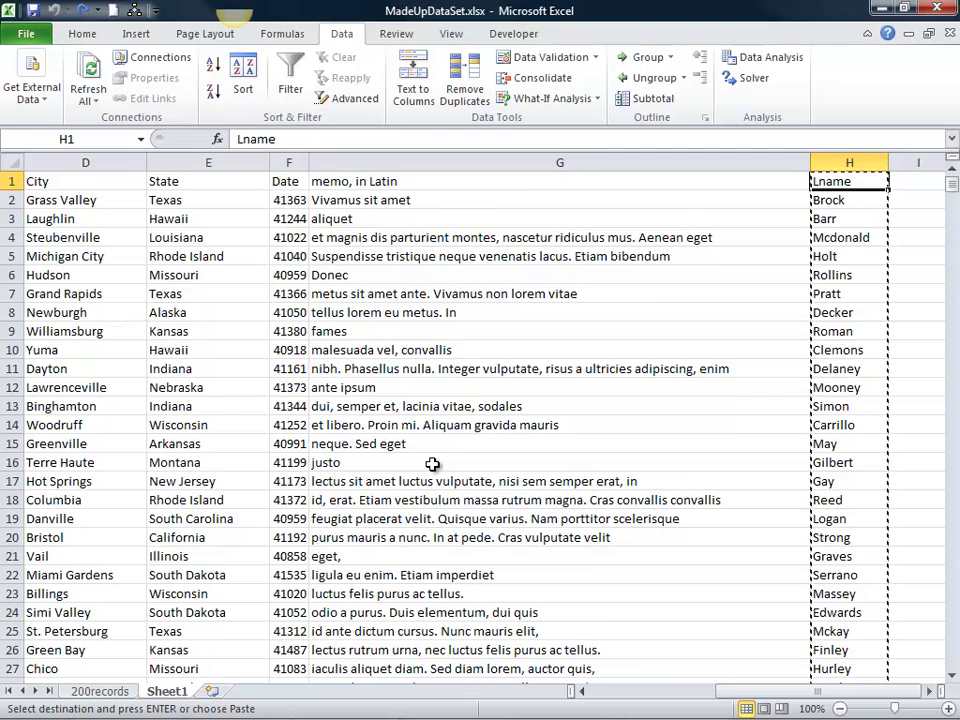
key(ctrl+shift+Down)
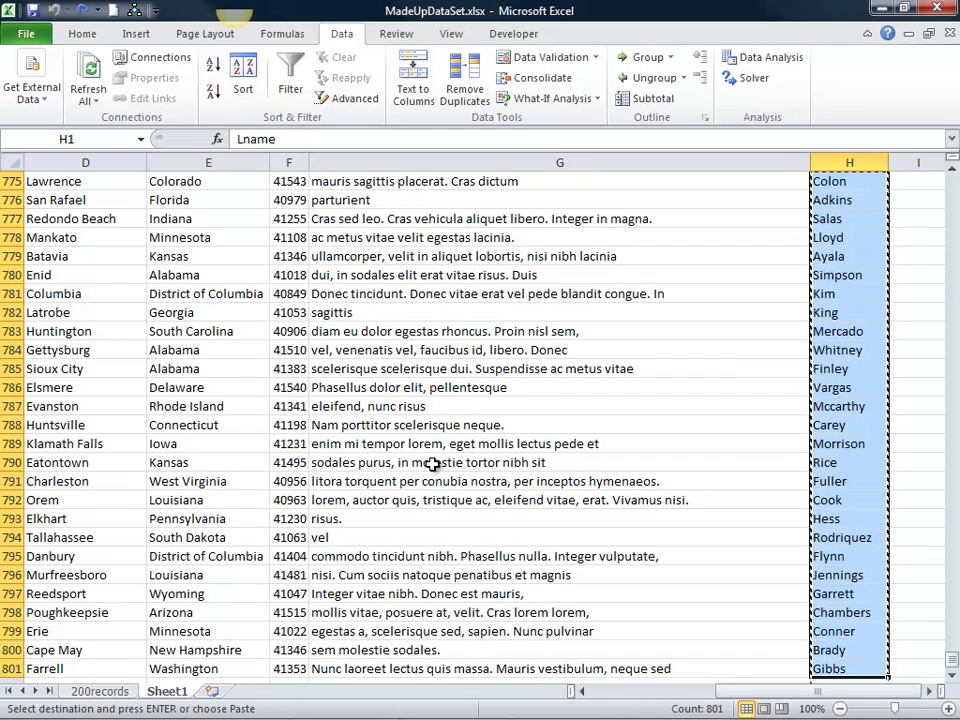
right_click(843, 163)
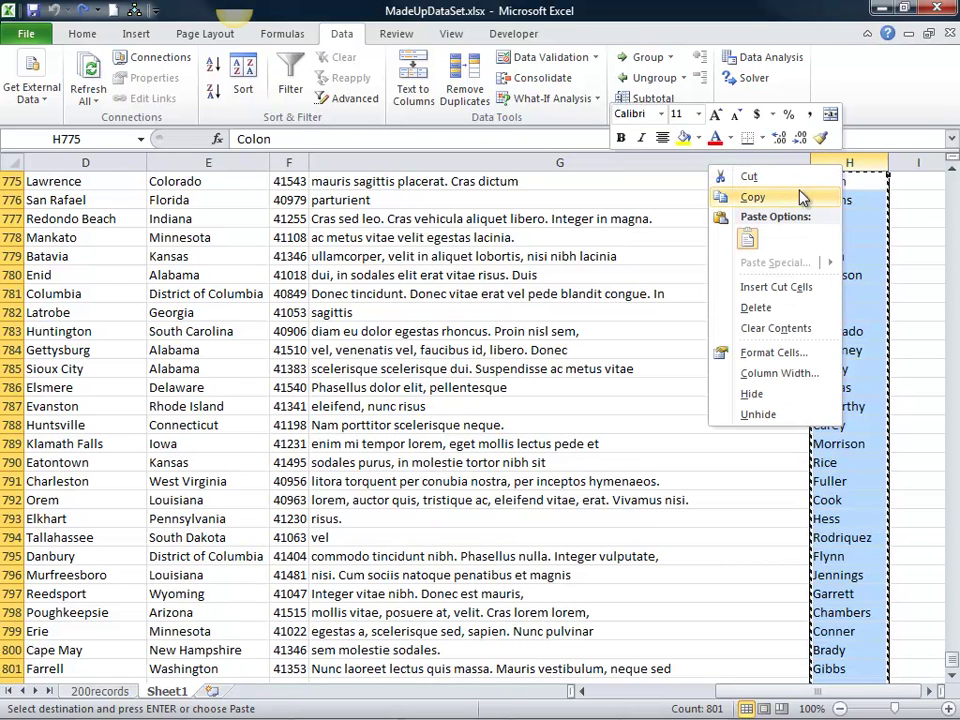
click(795, 177)
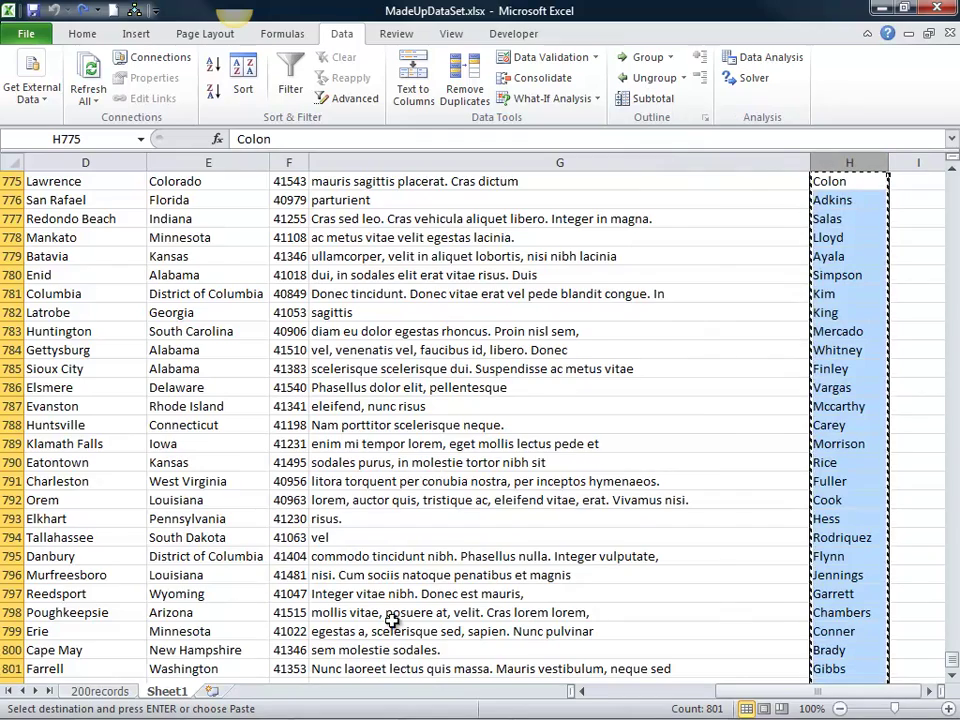
Step: Insert the cut Lname column between the FirstName and Email columns
click(612, 691)
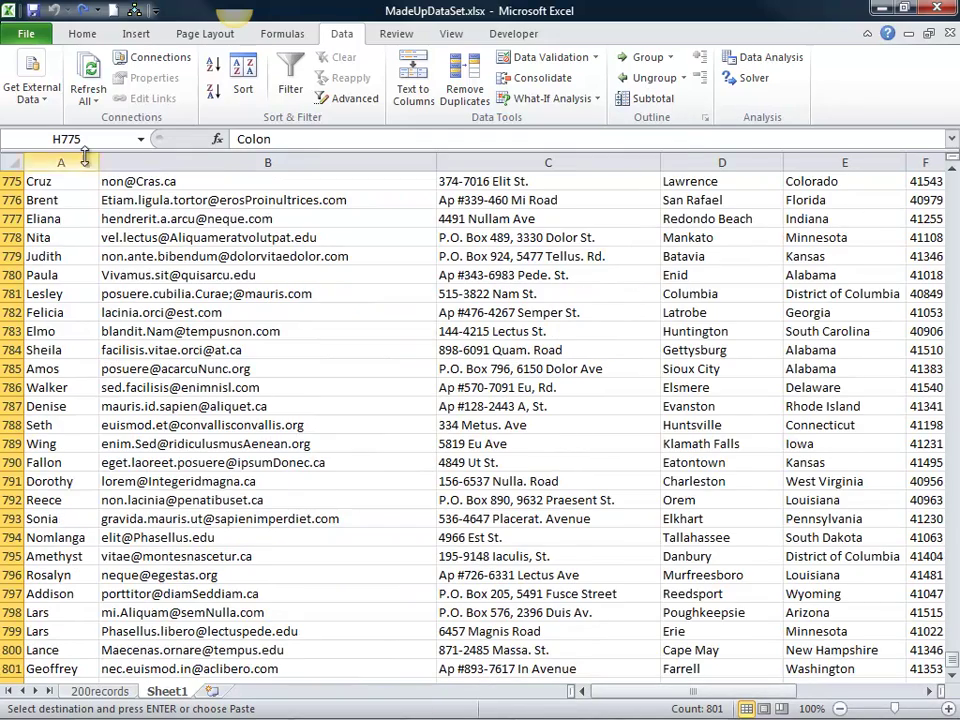
scroll(125, 210, up, 15)
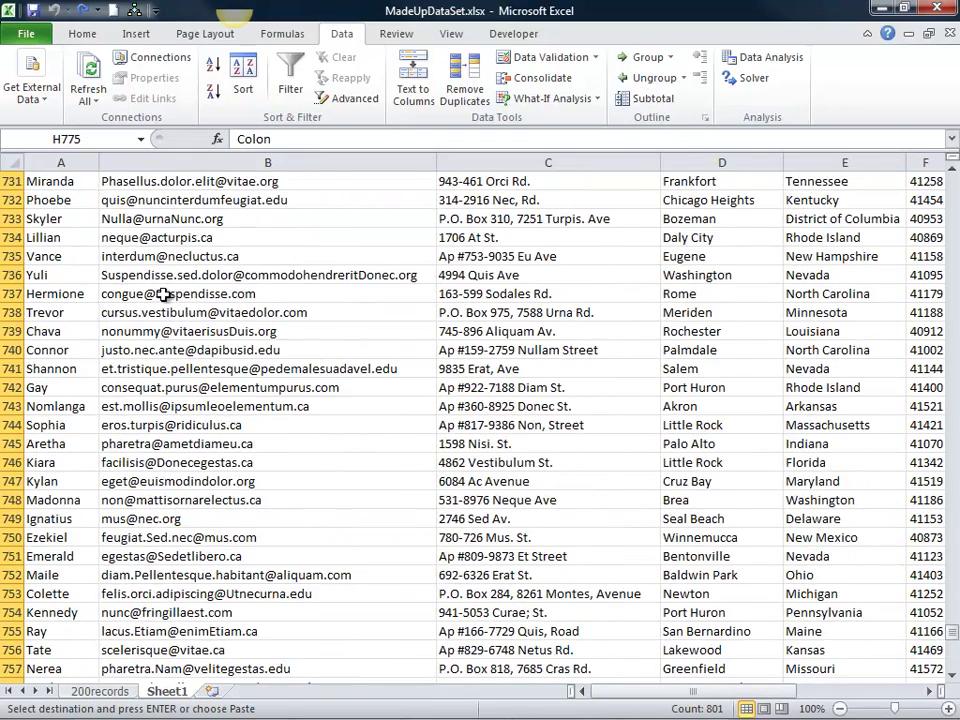
right_click(148, 156)
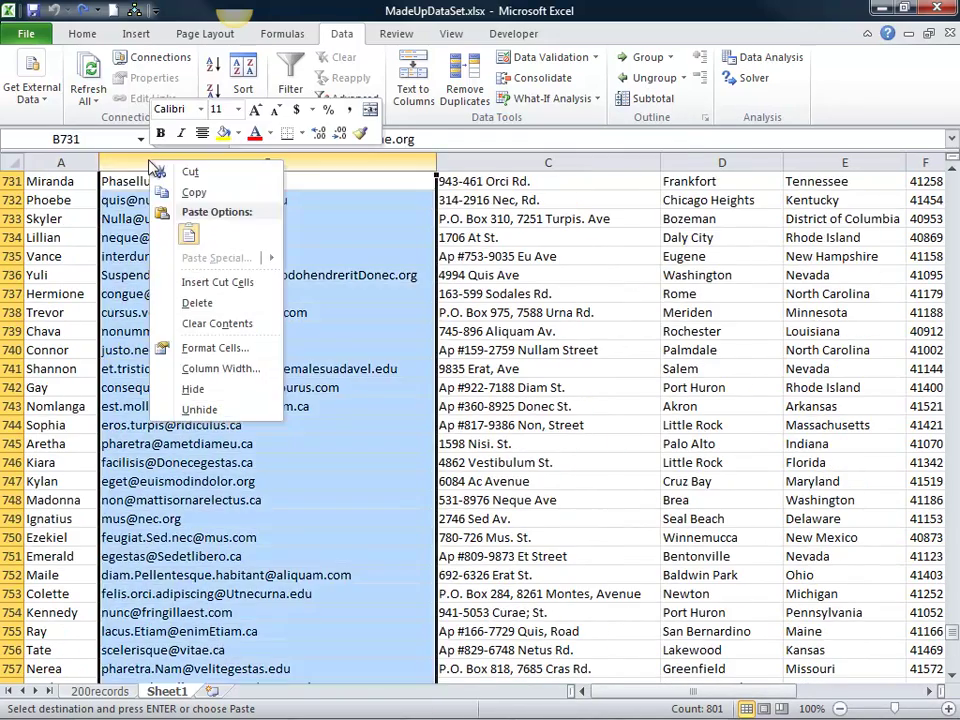
click(203, 292)
scroll(195, 295, up, 13)
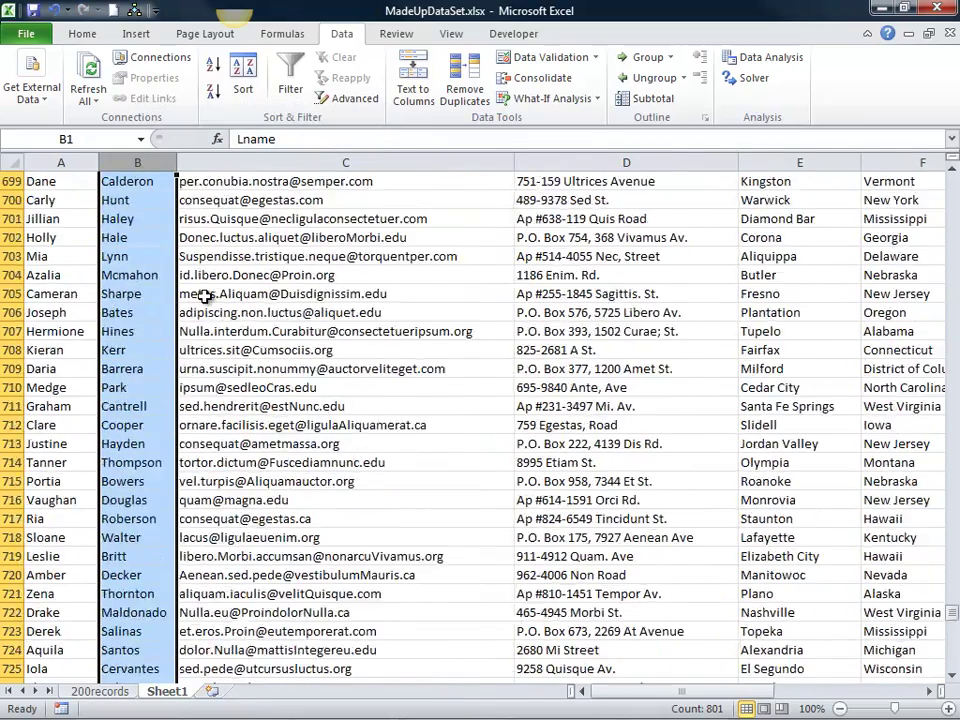
key(ctrl+Home)
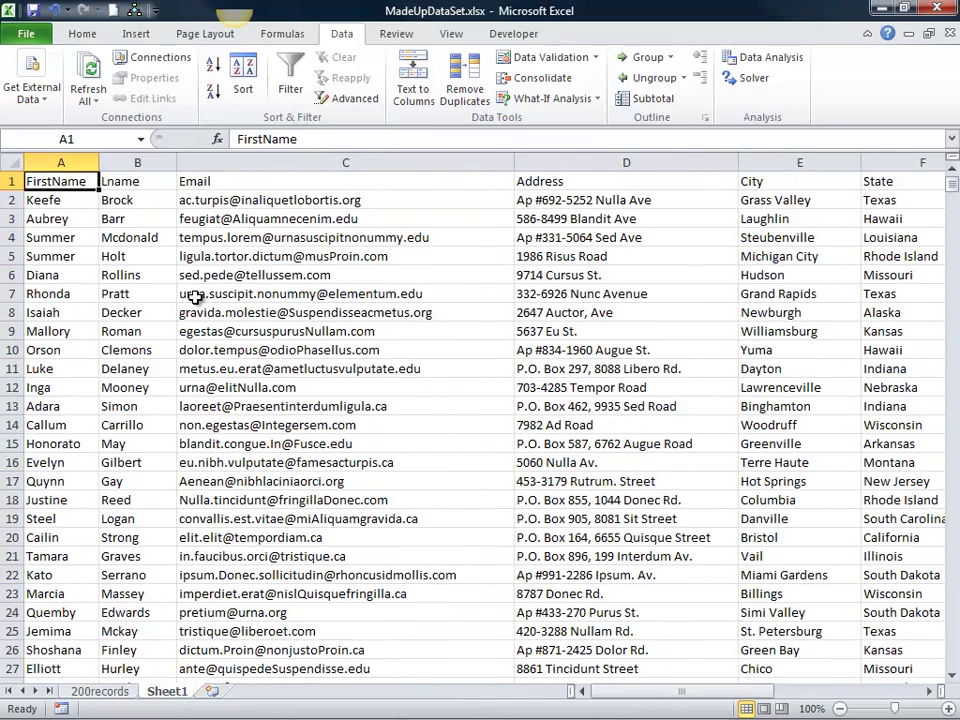
click(344, 408)
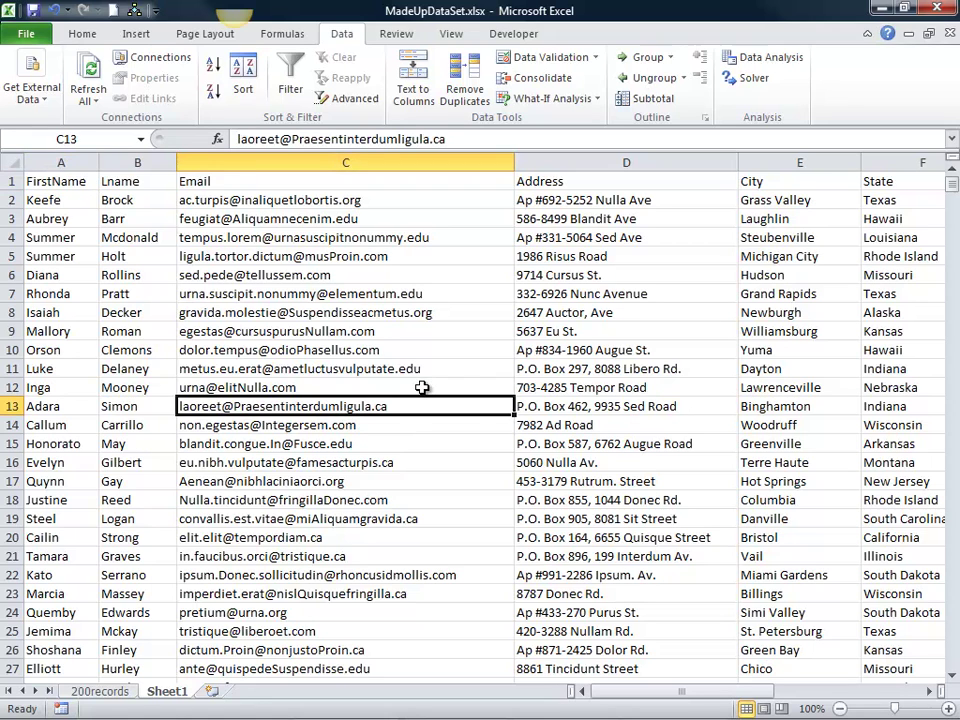
key(ctrl+Right)
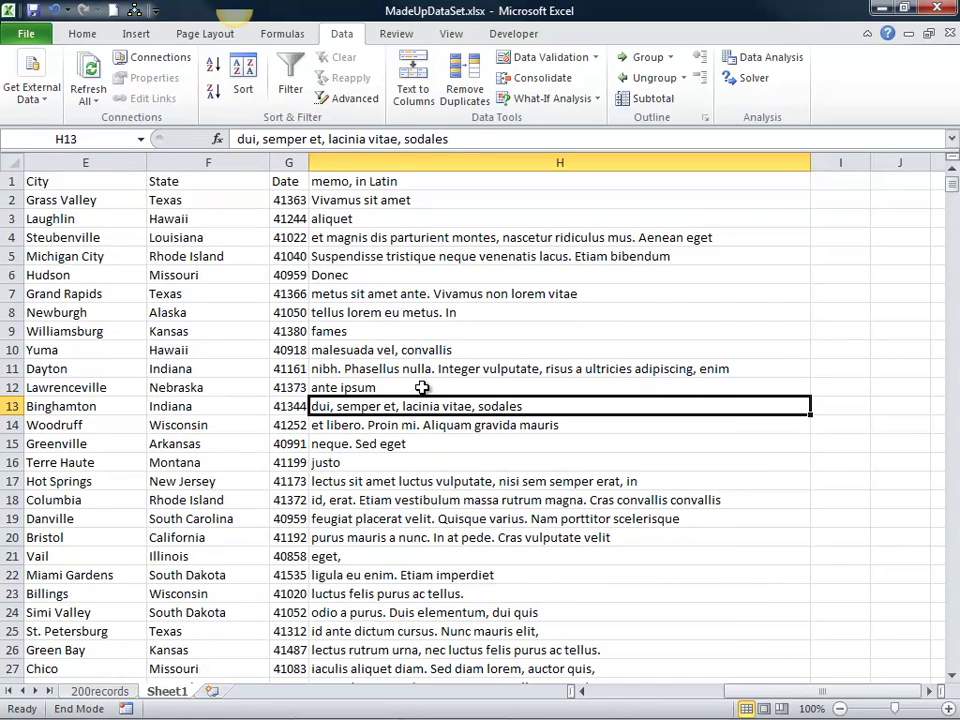
key(ctrl+Left)
key(Up)
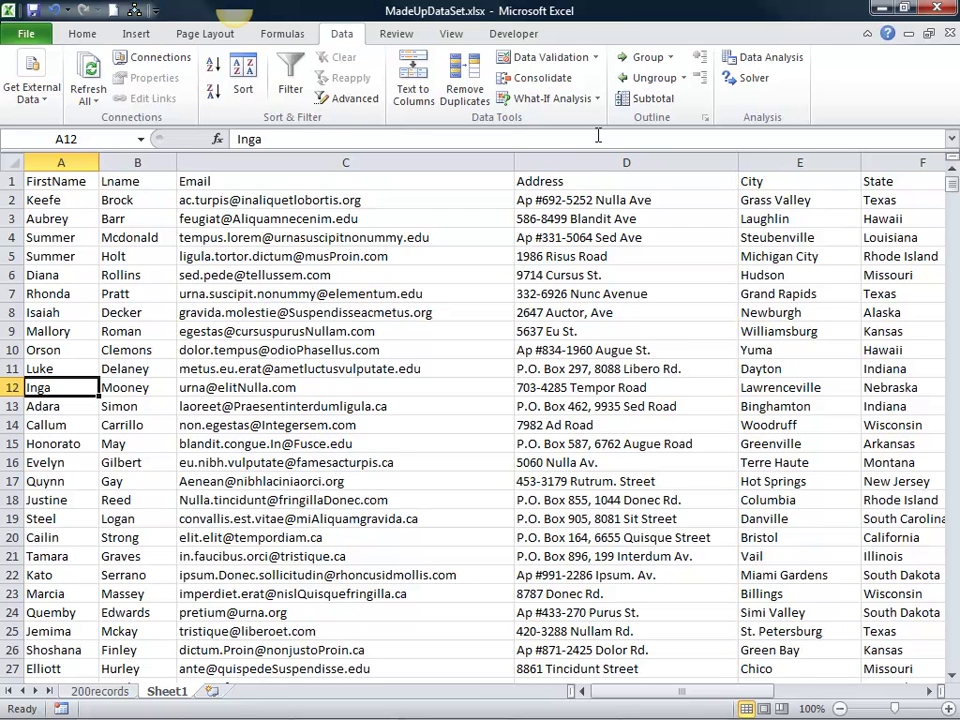
Step: Insert three blank columns between the Email and Address columns
drag(561, 162, 936, 163)
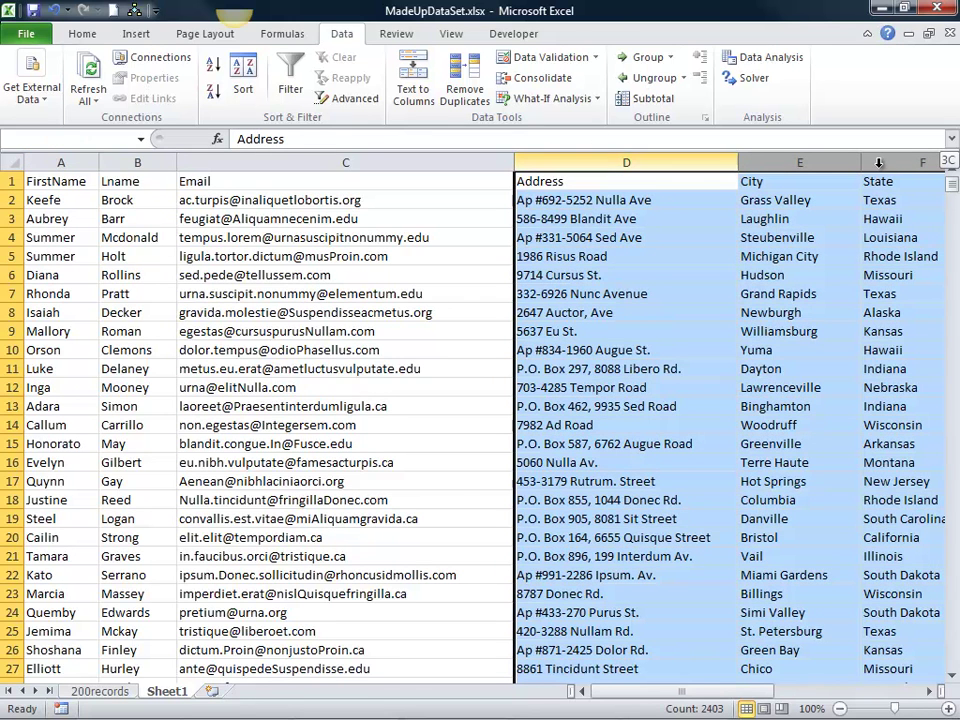
right_click(673, 163)
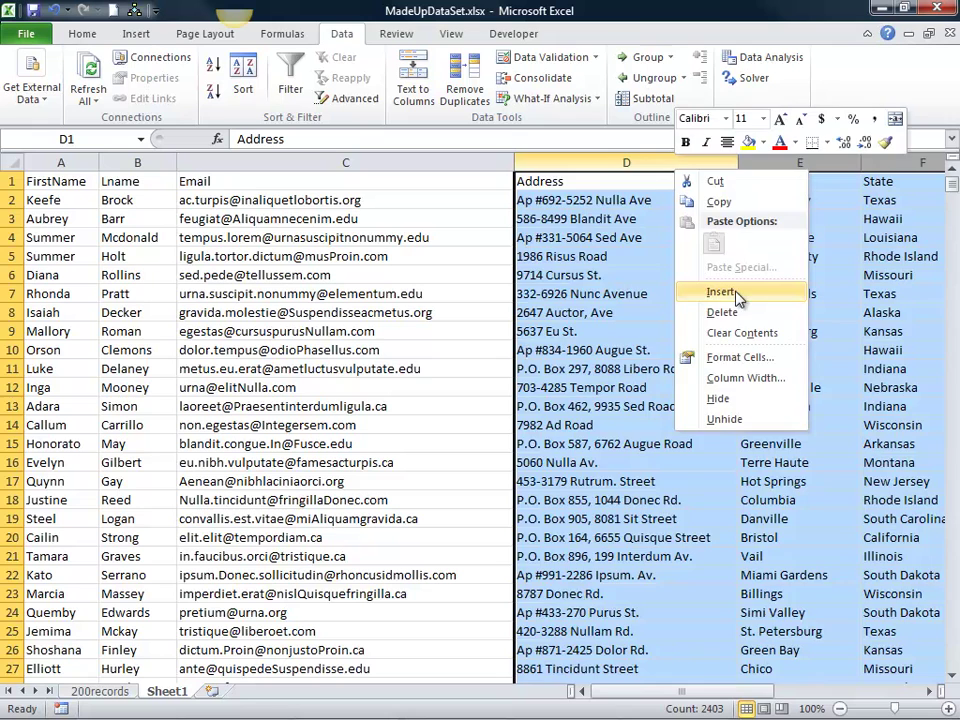
click(729, 292)
click(519, 293)
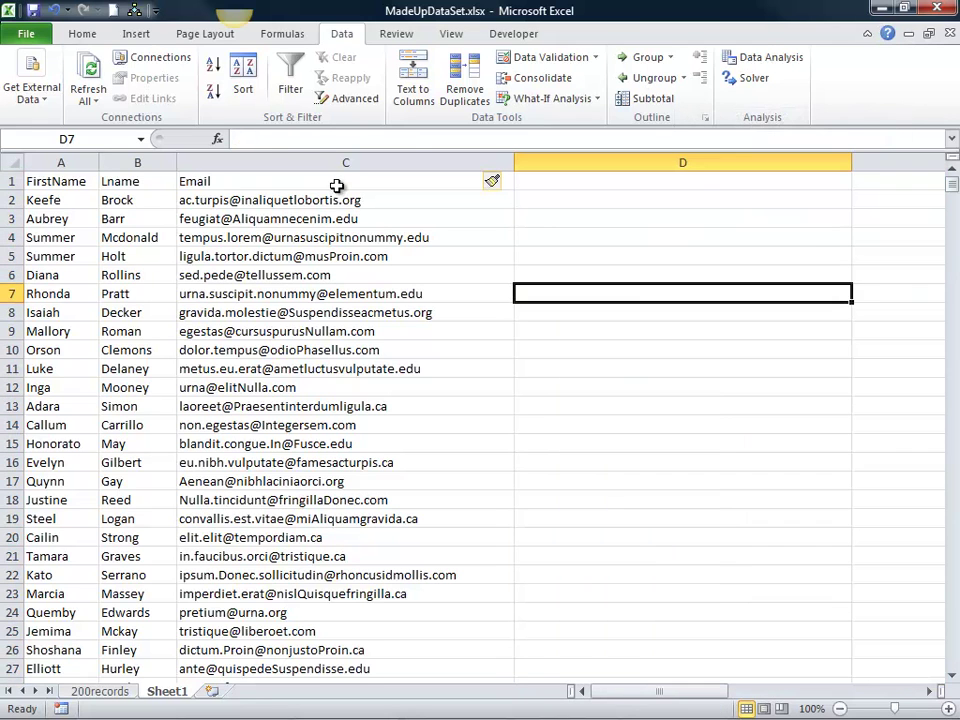
Step: Copy all email addresses from C2 down to C801 into the blank column D, starting at D2
click(345, 200)
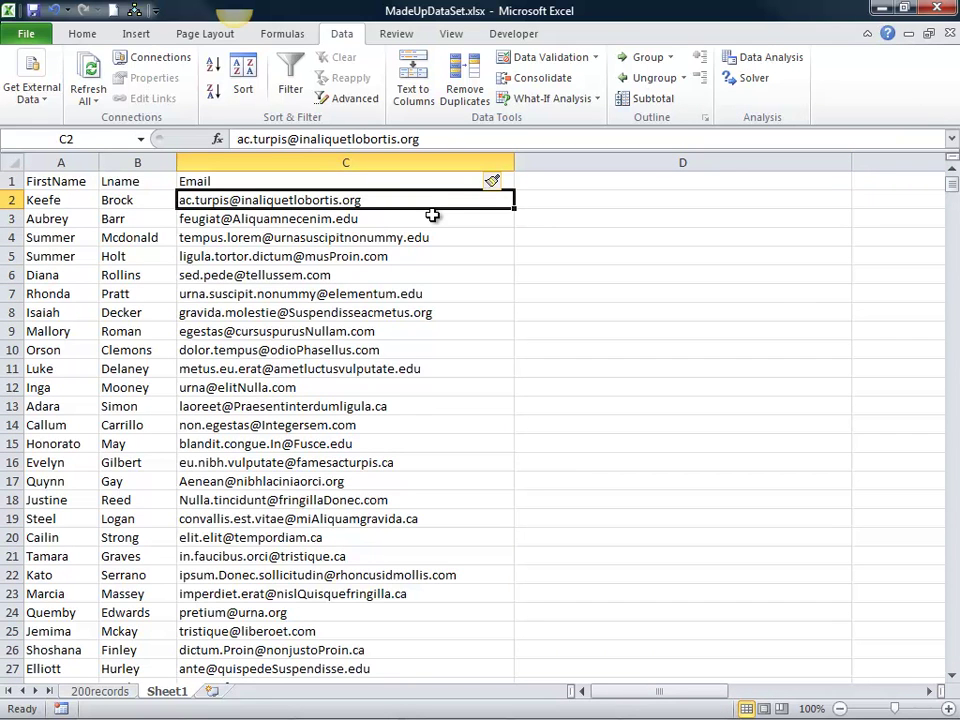
key(ctrl+shift+Down)
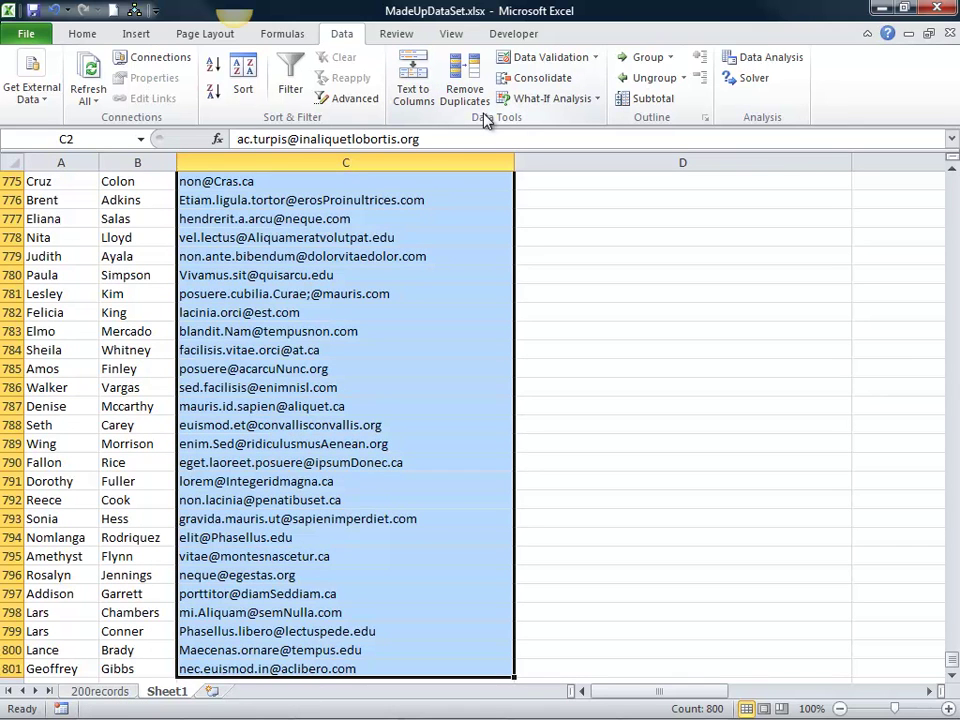
click(421, 90)
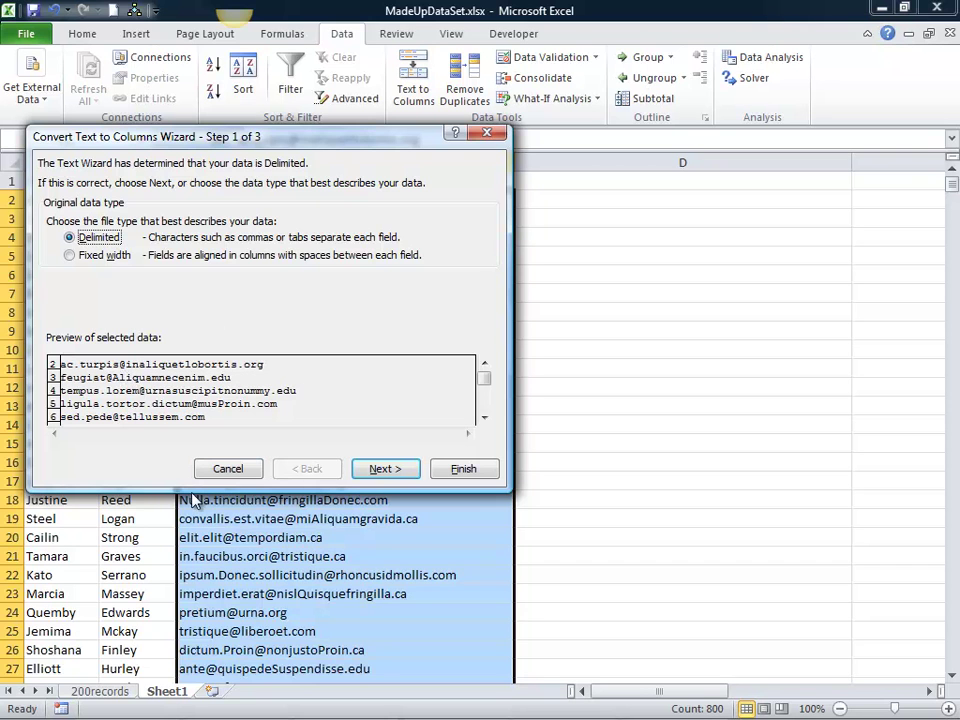
click(235, 470)
right_click(256, 351)
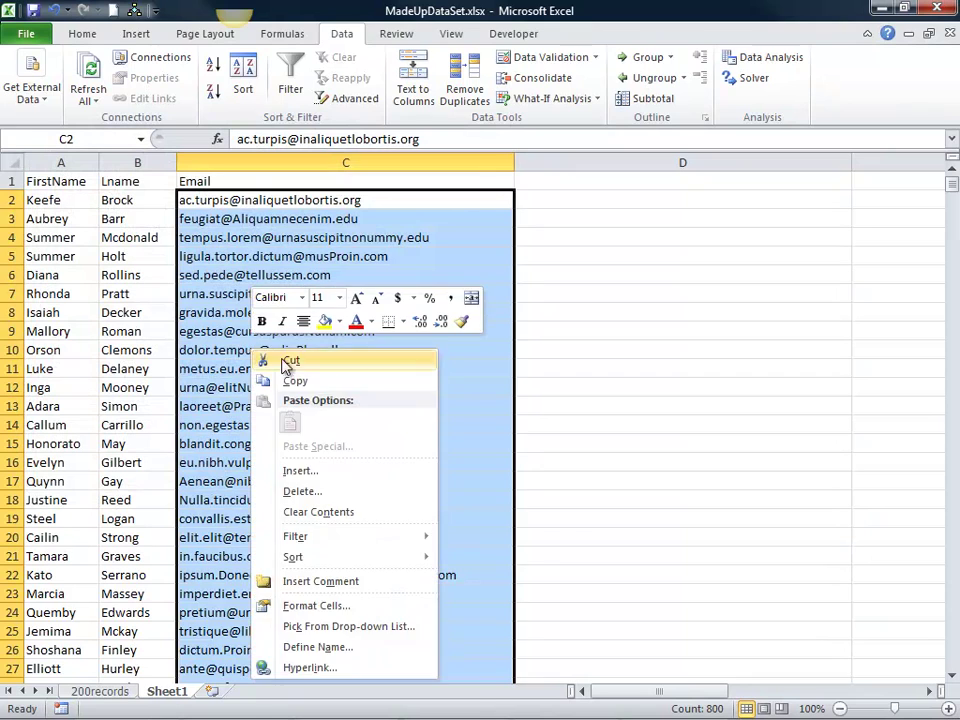
click(290, 380)
right_click(582, 202)
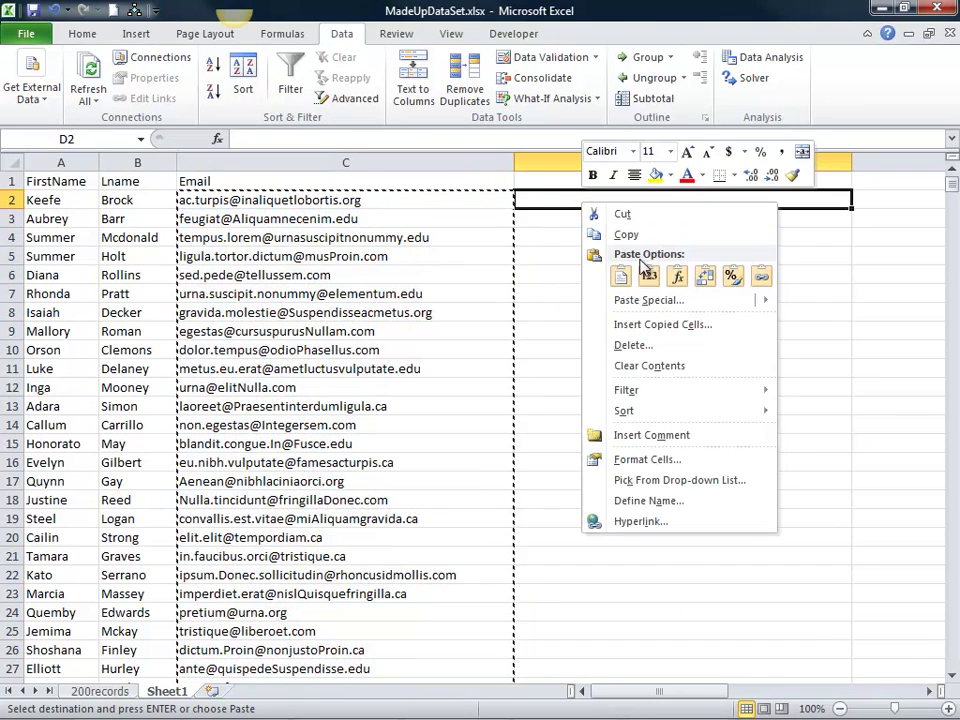
click(621, 276)
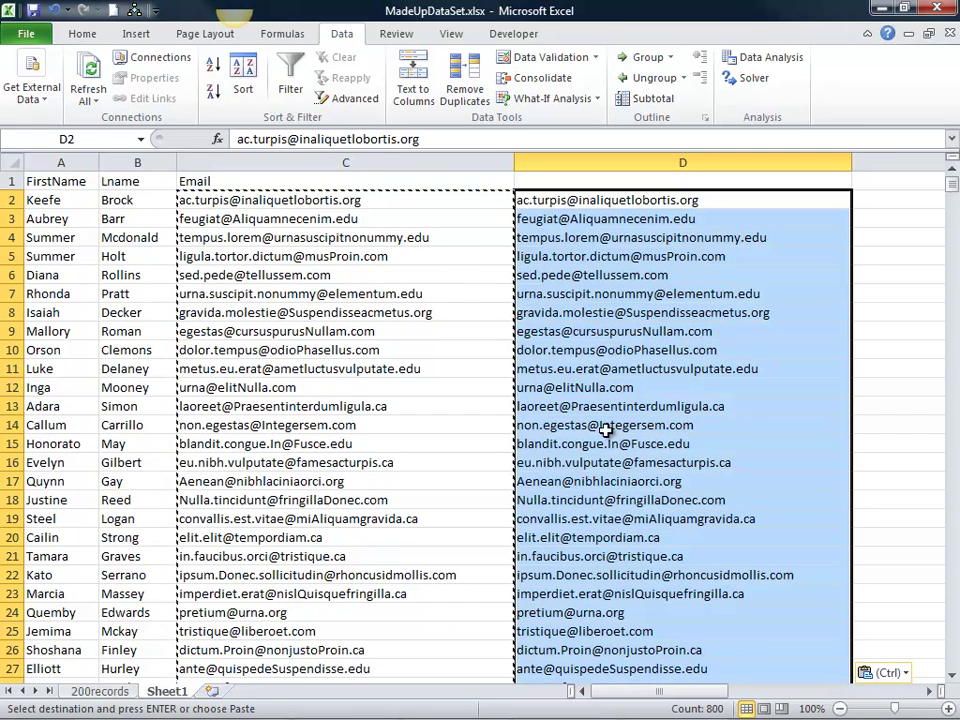
Step: Split the copied emails in column D with Text to Columns, delimited by @, General format, destination $D$2
click(929, 691)
click(929, 691)
click(929, 691)
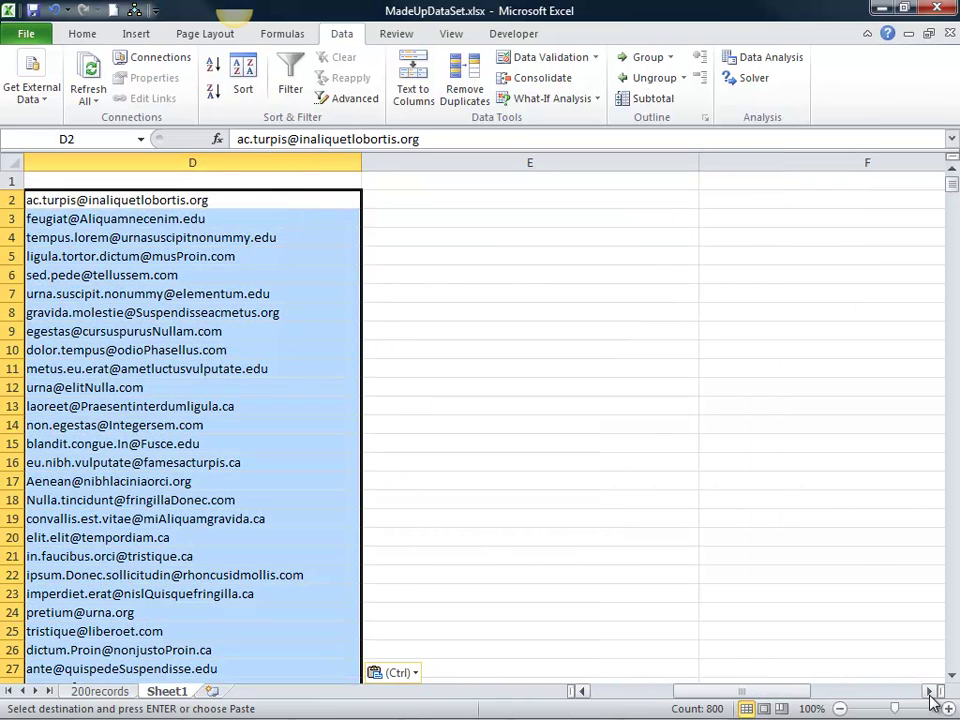
click(421, 93)
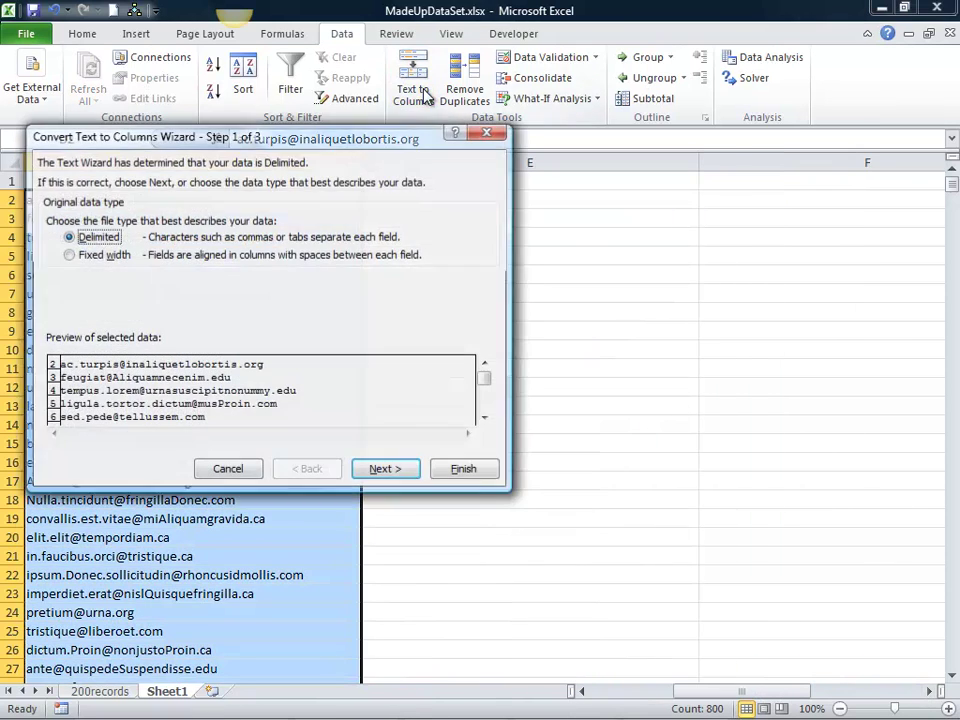
click(381, 470)
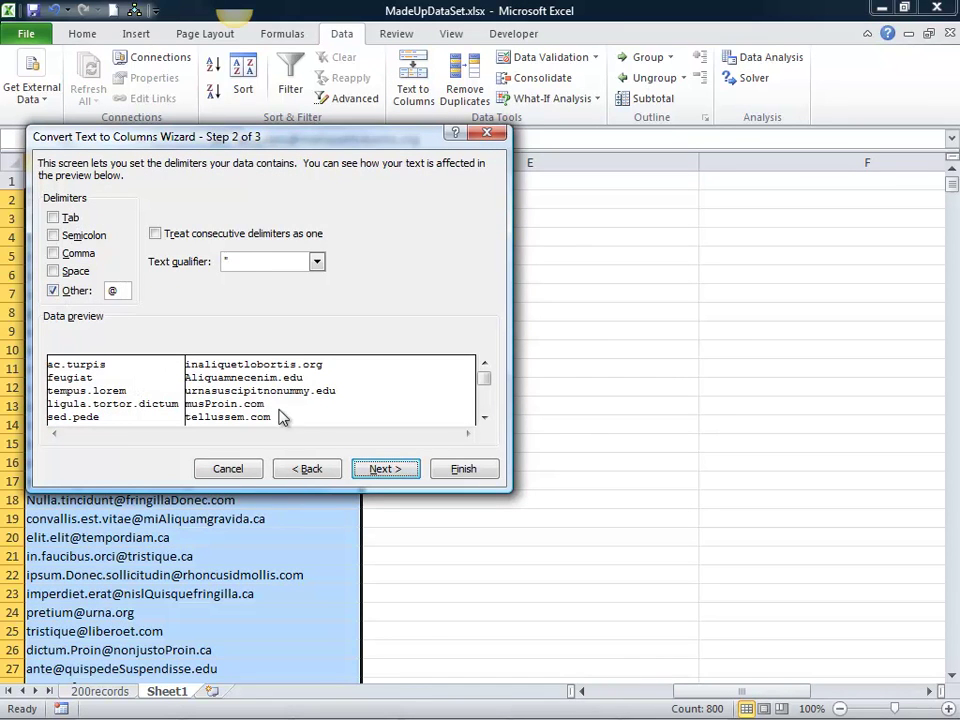
click(386, 472)
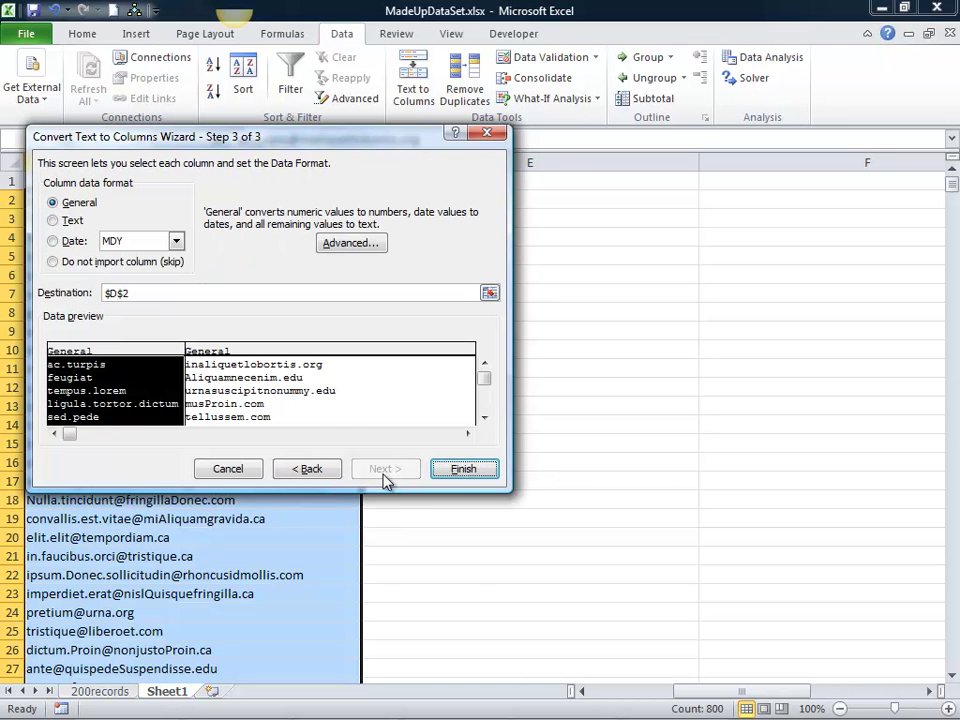
click(460, 471)
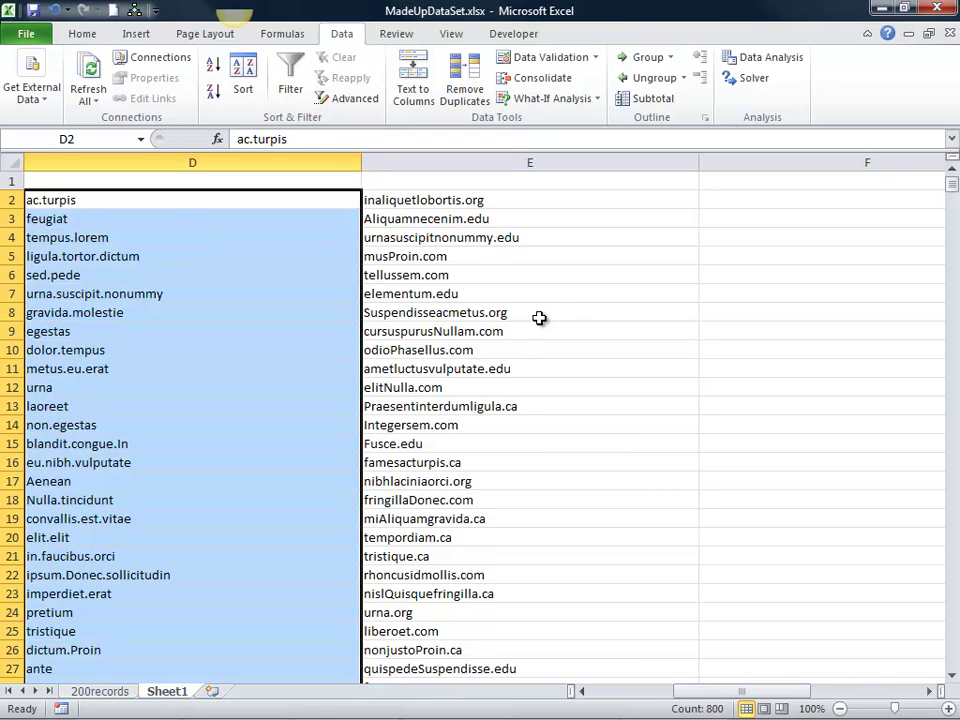
Step: Delete column D, which holds the part of each email before the @
right_click(89, 157)
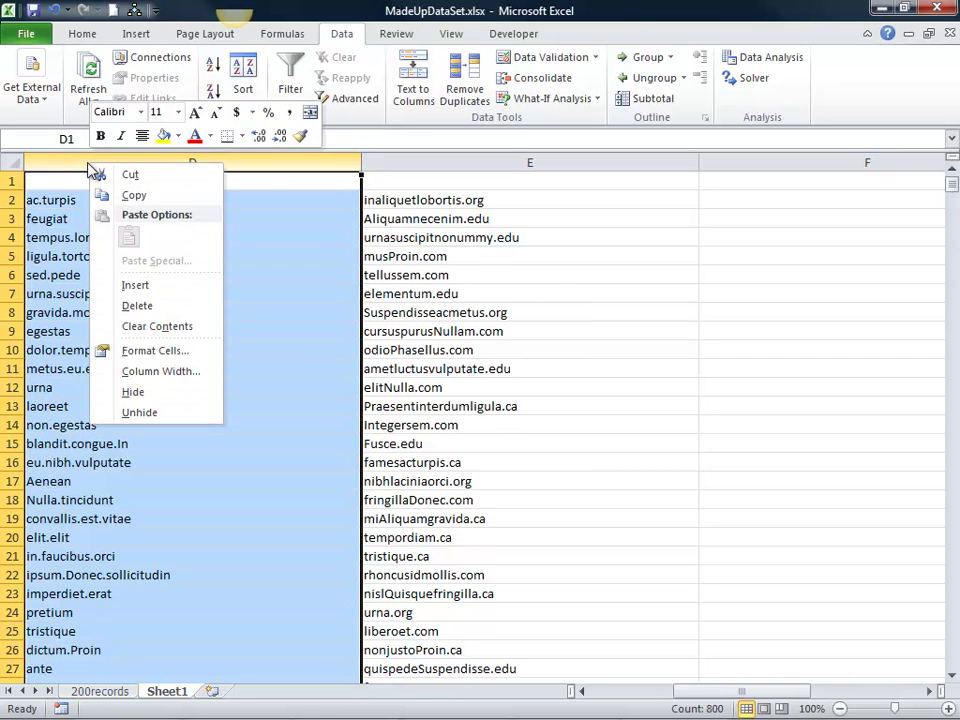
click(137, 306)
click(133, 301)
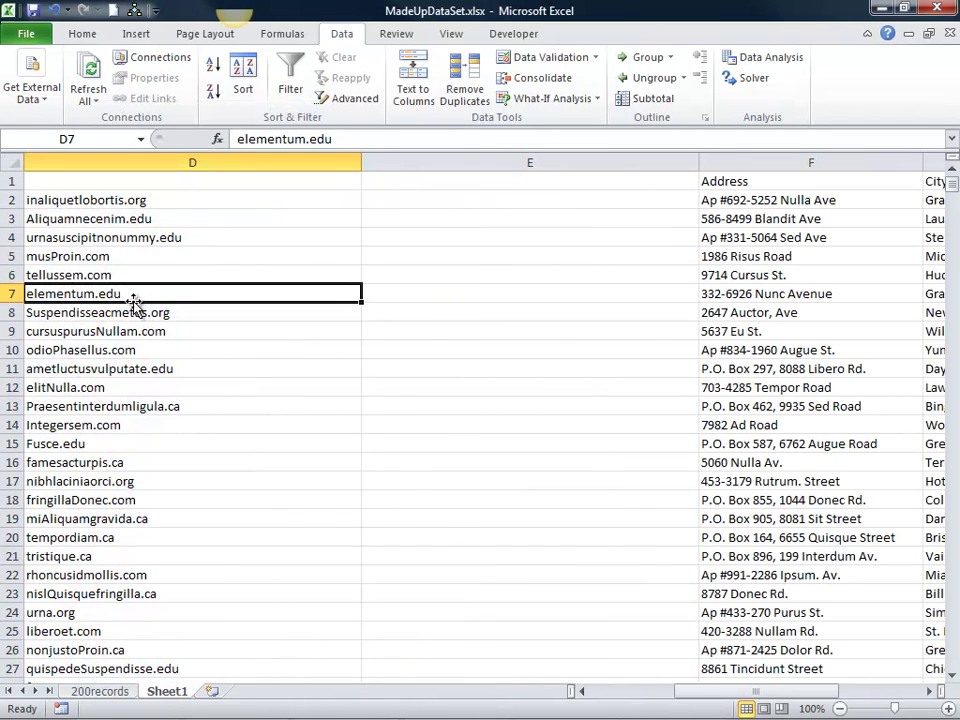
Step: Look through the extracted email domains in column D, and return to the header row beside them at E1
scroll(178, 276, down, 7)
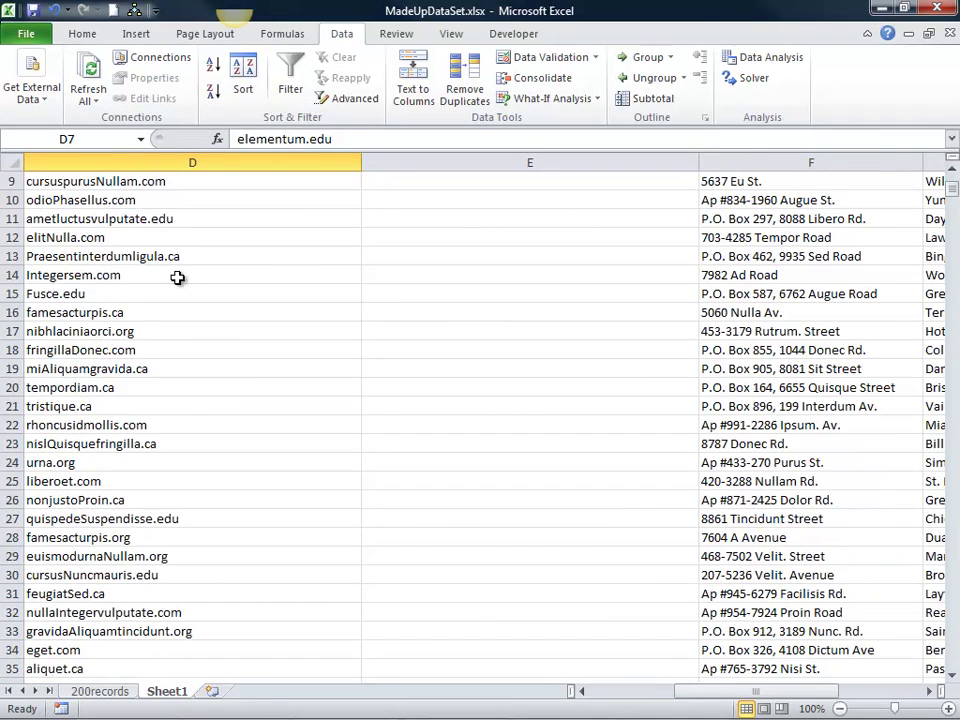
scroll(178, 277, down, 20)
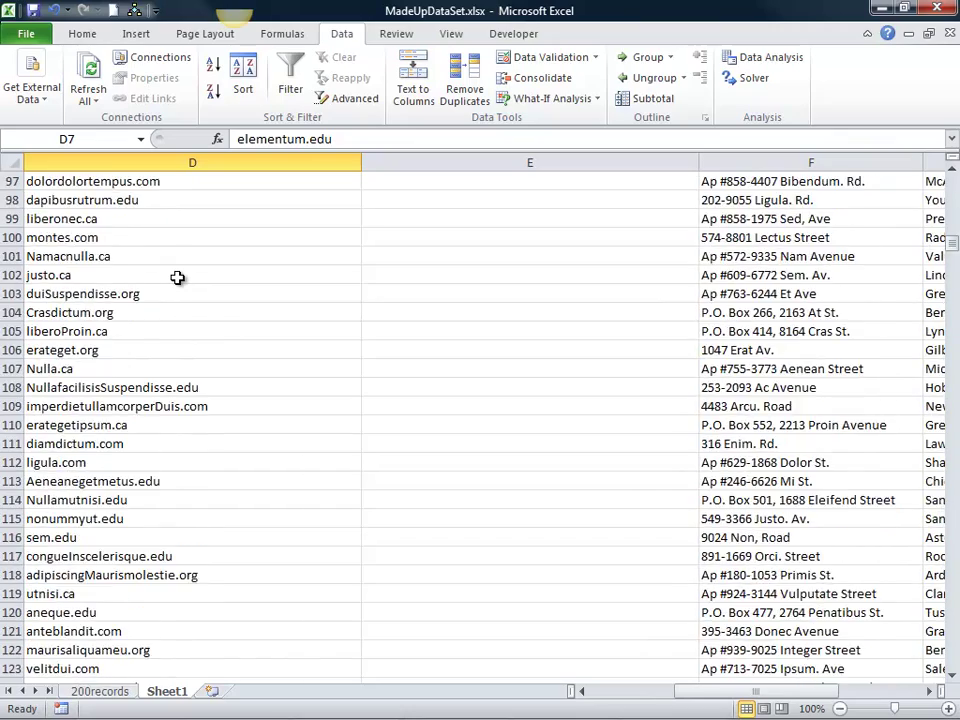
scroll(177, 277, down, 20)
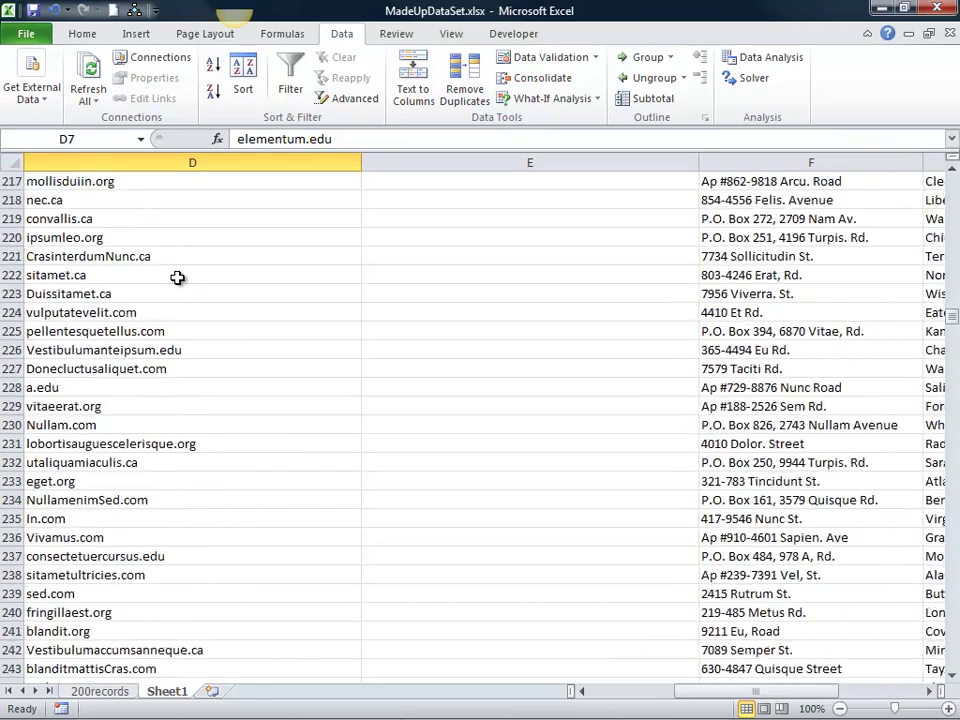
scroll(177, 277, down, 20)
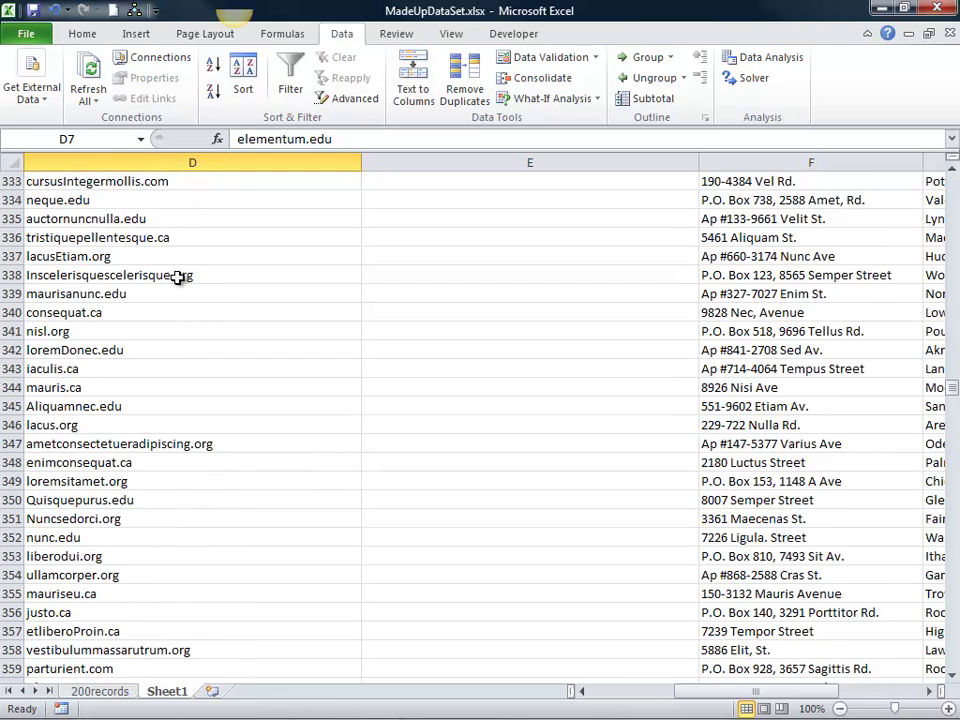
click(237, 298)
key(ctrl+Home)
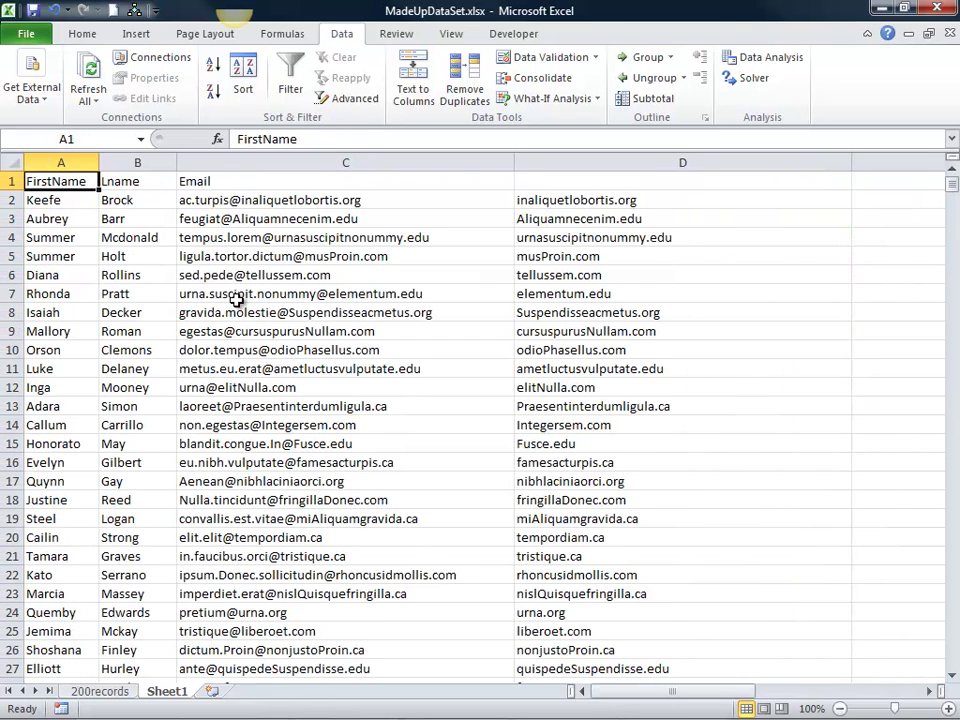
key(Right)
key(Right)
key(Right)
key(Right)
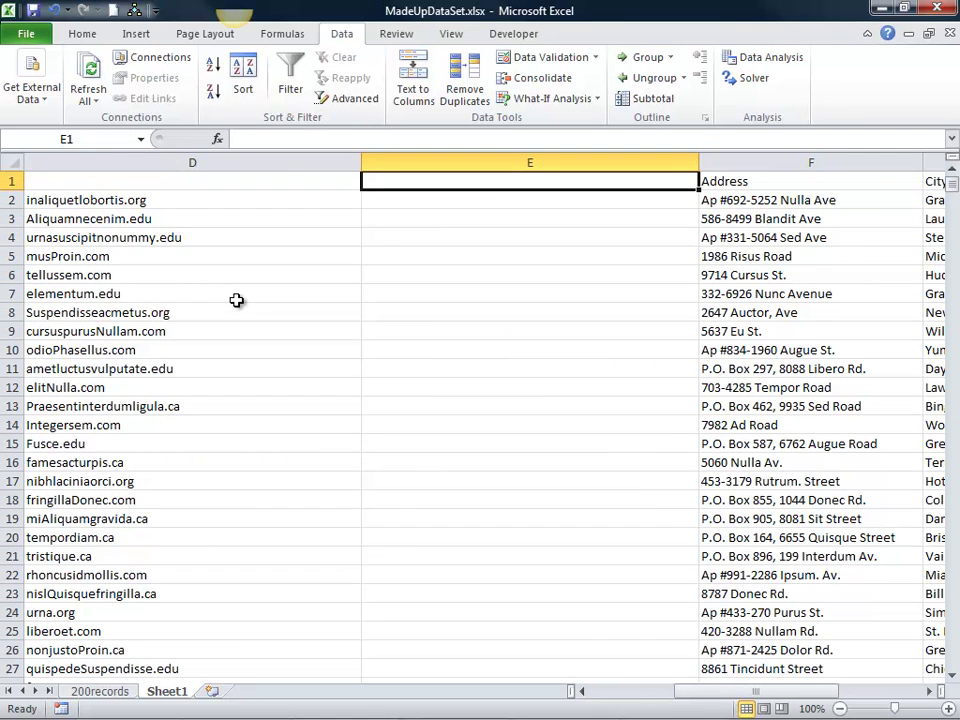
Step: Split the email domains in D2:D801 with Text to Columns, delimited by a period, General format, destination $D$2
key(Left)
key(Down)
key(End)
key(shift+Down)
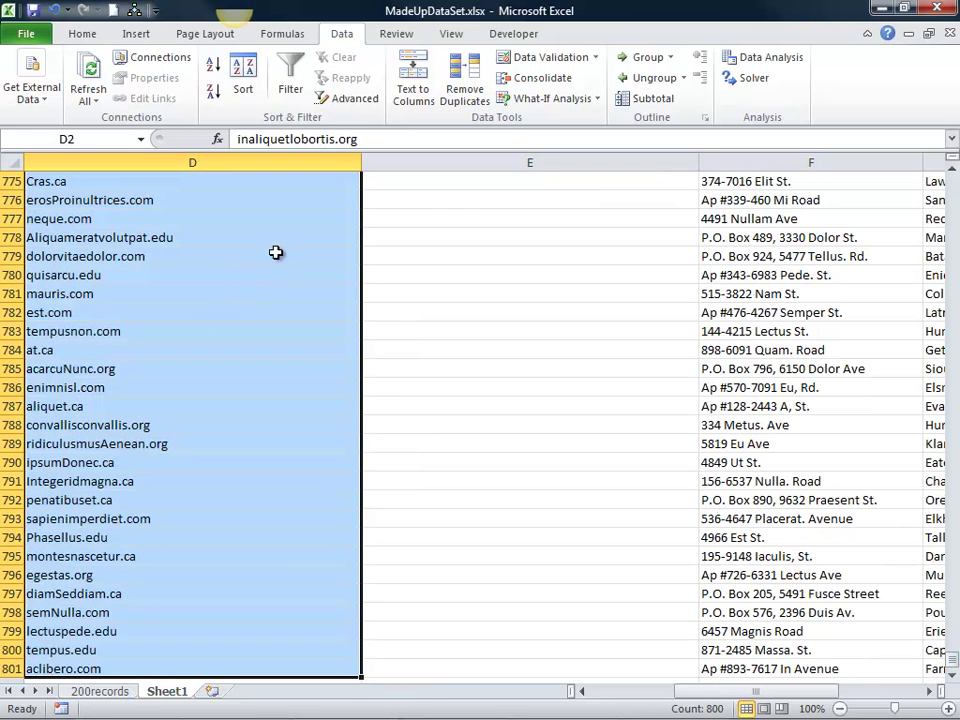
click(413, 80)
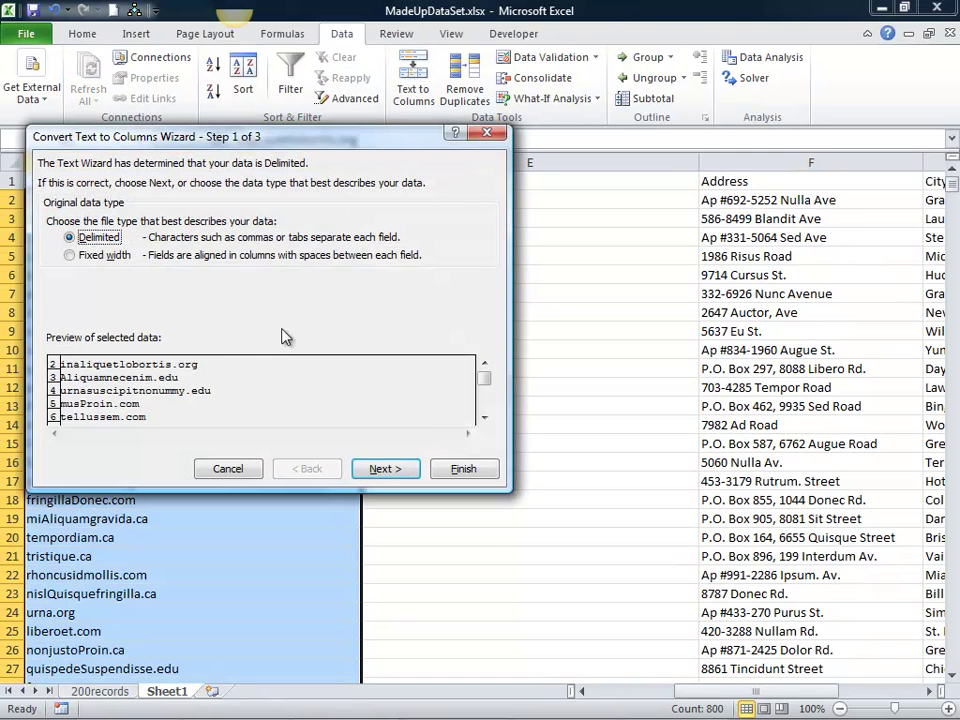
click(384, 476)
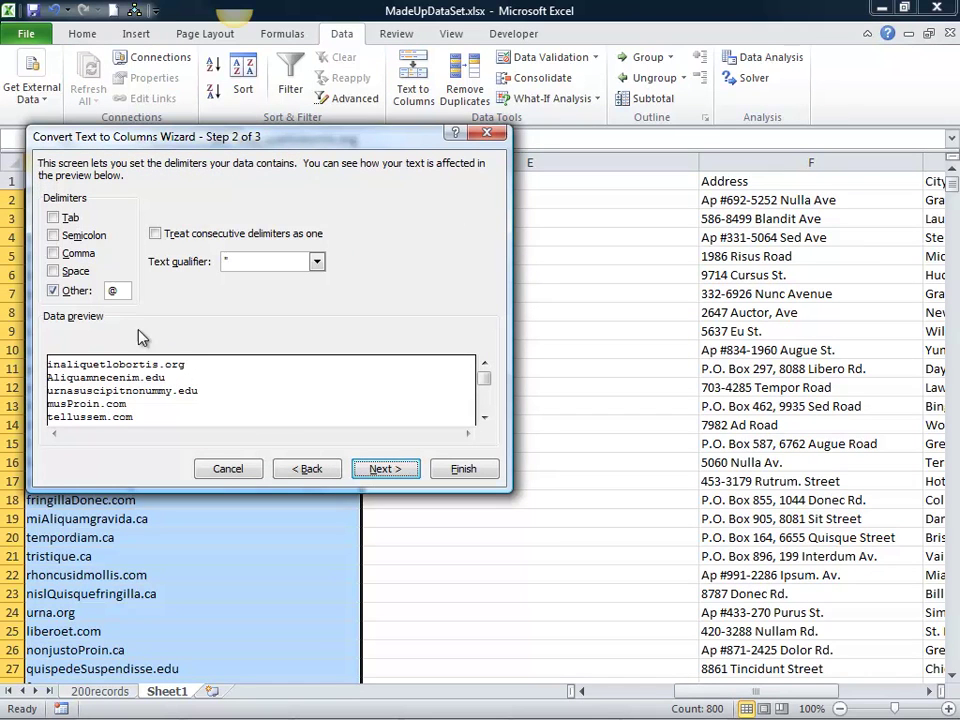
double_click(118, 291)
text(.)
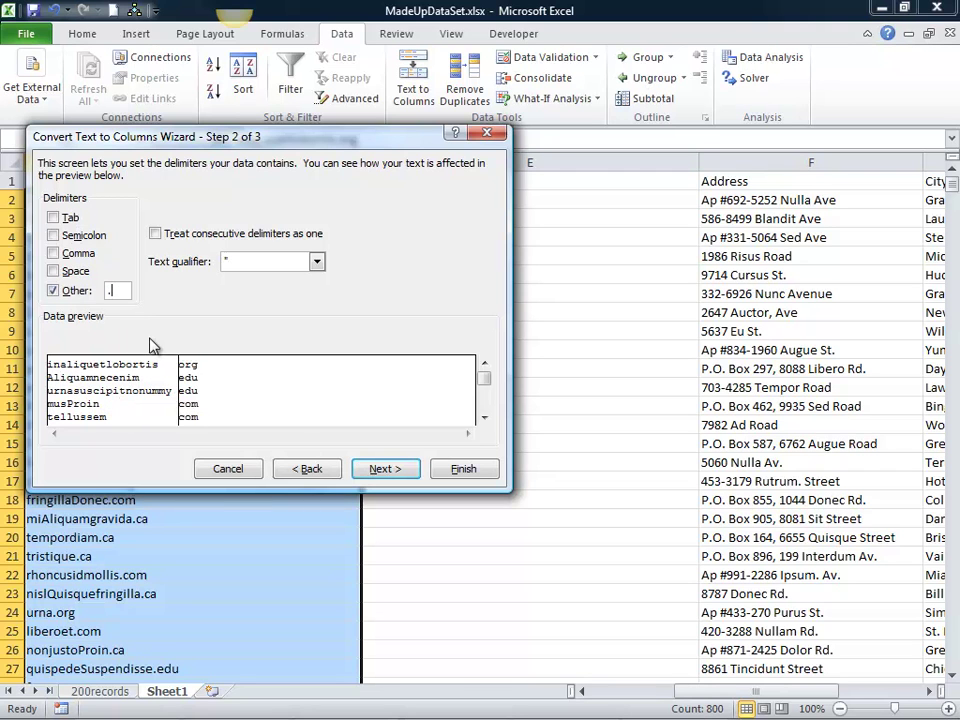
click(380, 469)
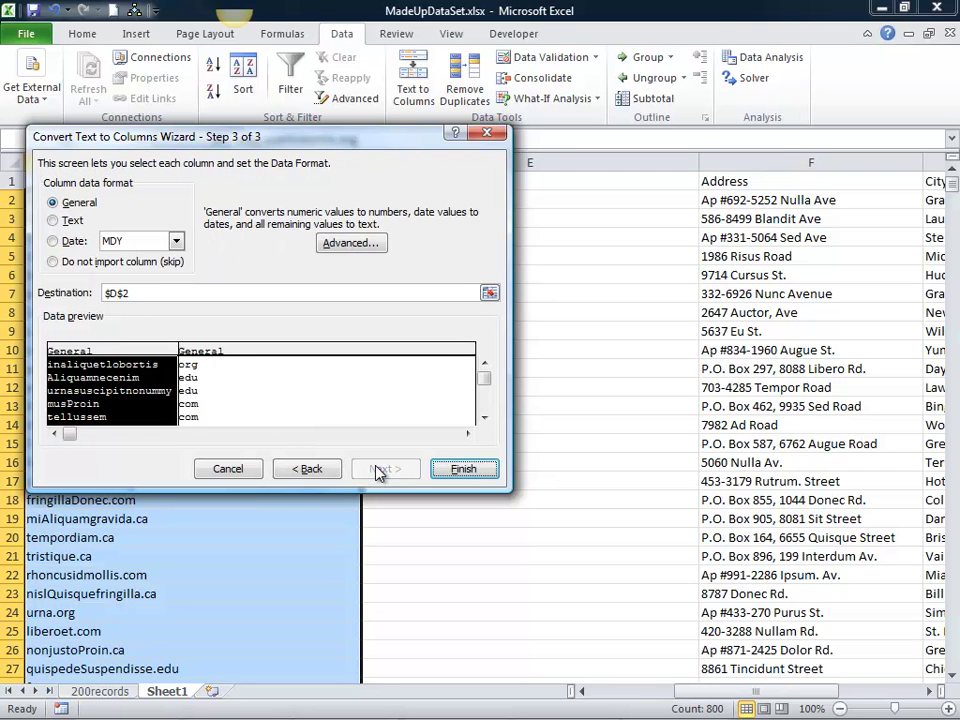
click(463, 469)
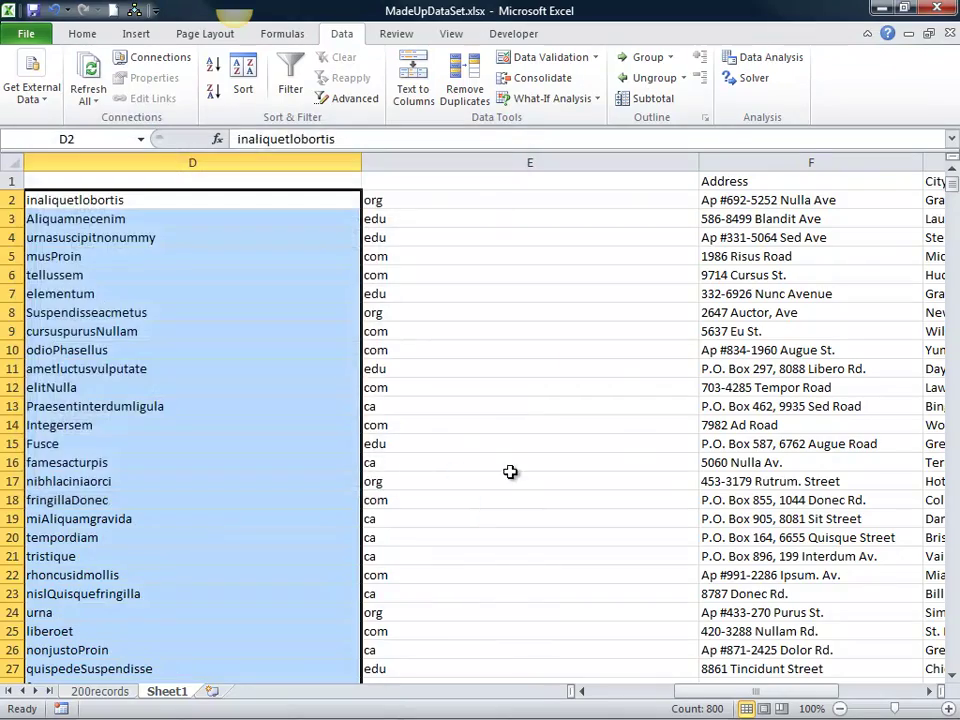
Step: Look through the split domain names and extensions in columns D and E down to the last records, and return to A1
click(510, 470)
scroll(511, 474, down, 20)
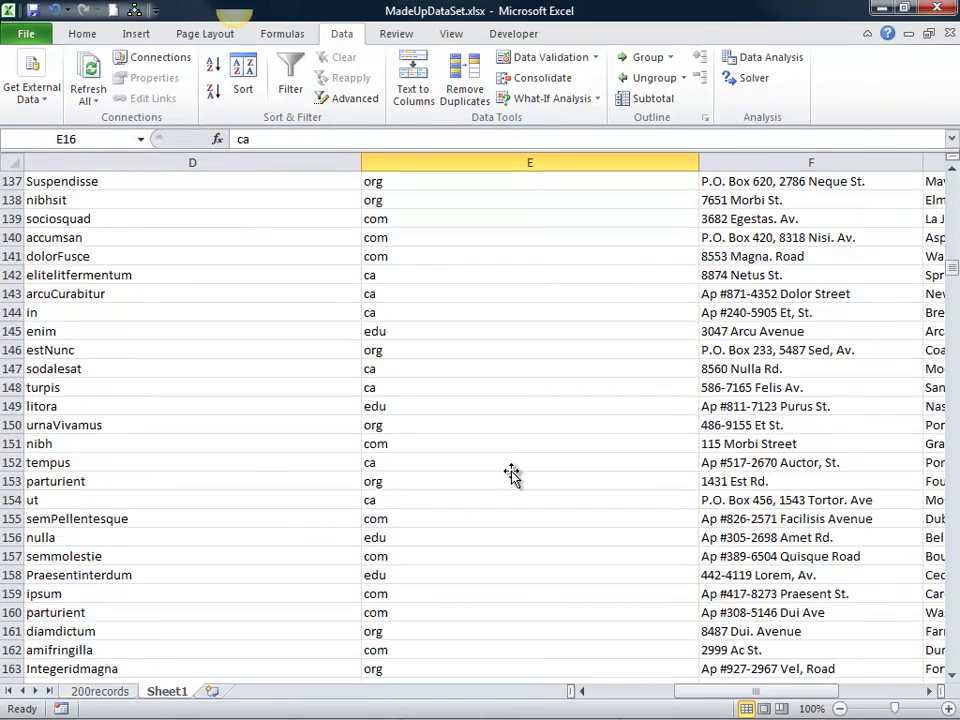
scroll(510, 472, down, 20)
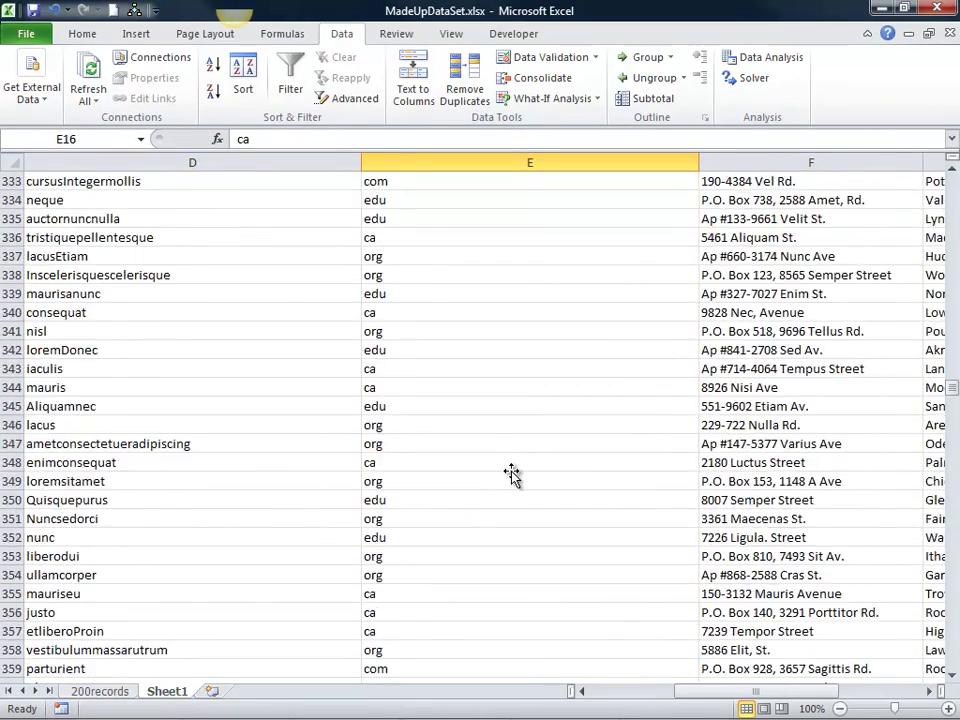
scroll(511, 474, down, 20)
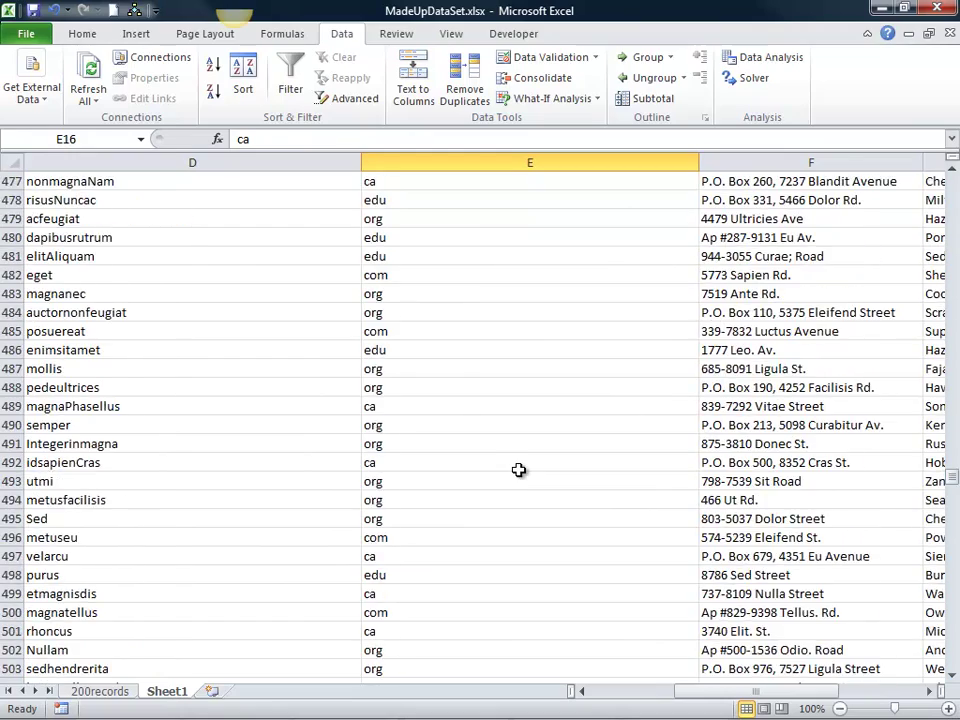
key(Page_Down)
key(Page_Down)
key(Page_Down)
key(Page_Down)
key(Page_Down)
key(End)
key(Down)
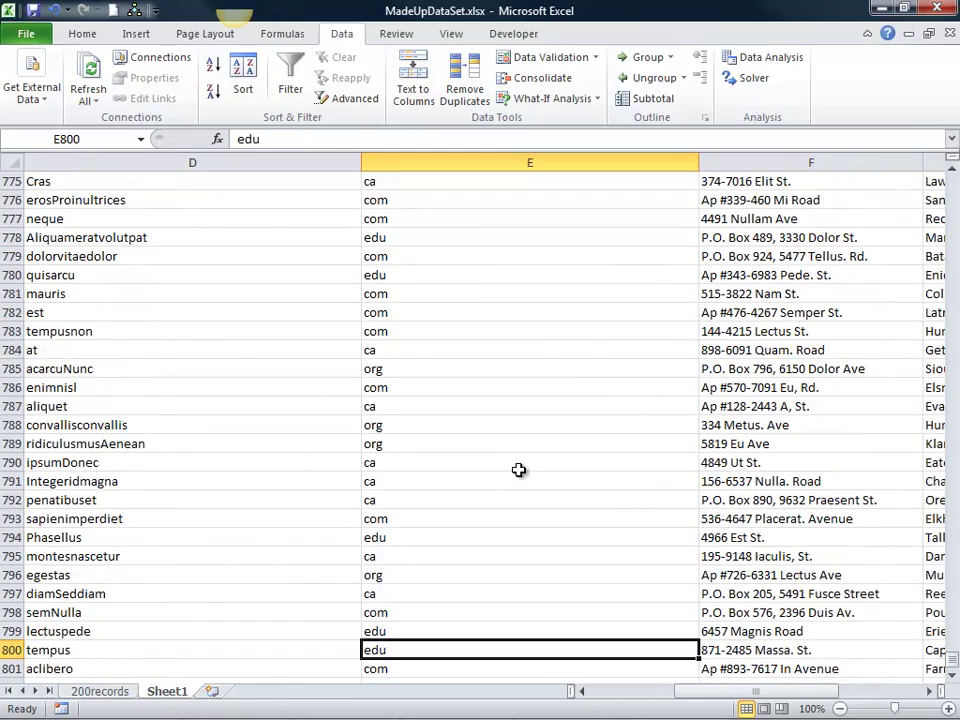
key(ctrl+Home)
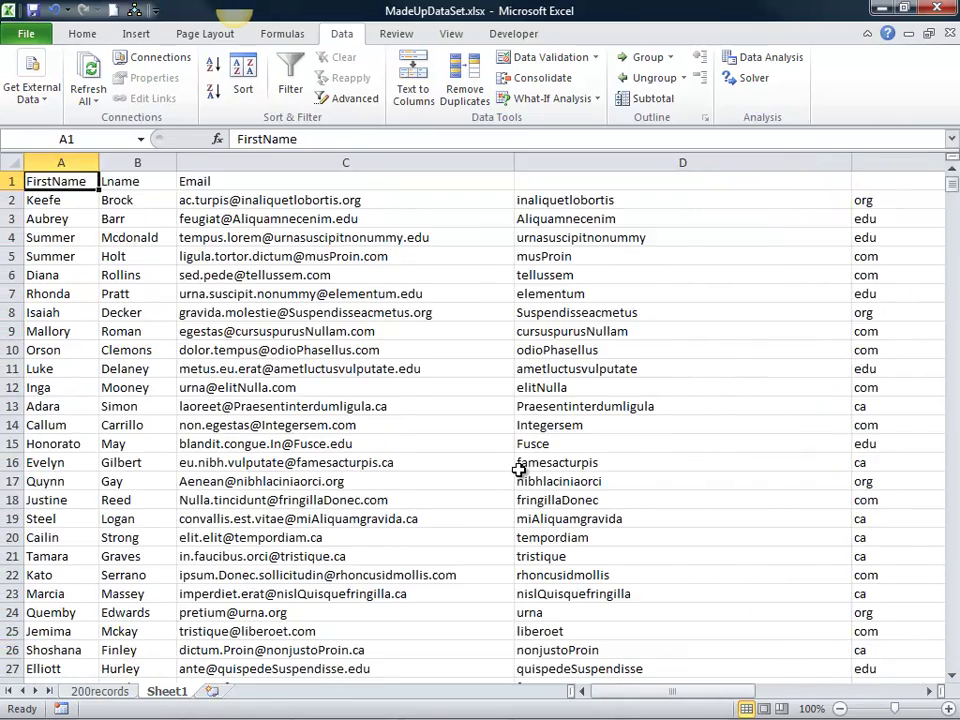
Step: Enter the header "EmailDomain" in D1 above the domain names
click(620, 387)
key(Up)
key(Up)
key(Up)
key(Up)
key(Up)
key(Up)
key(Up)
key(Up)
key(Up)
key(Up)
key(Up)
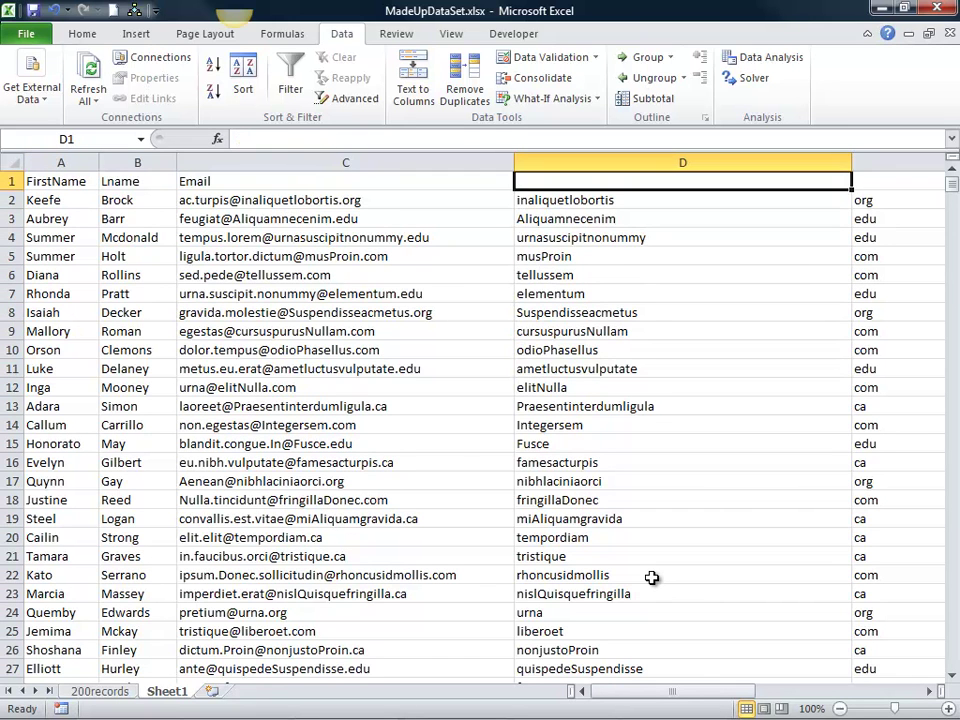
text(Email)
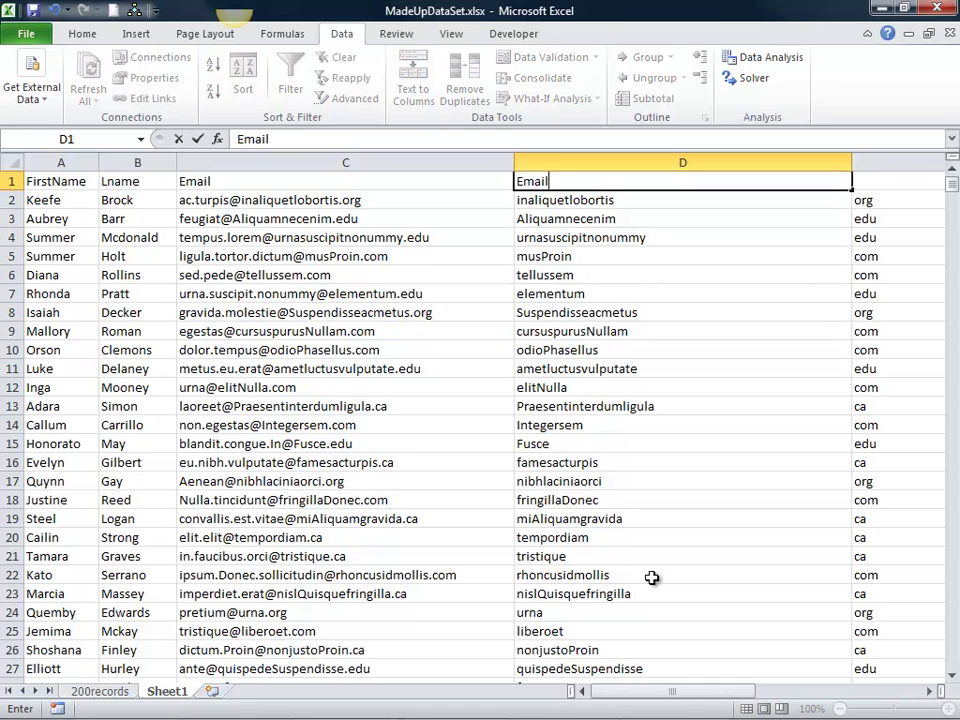
text(Domain)
key(Tab)
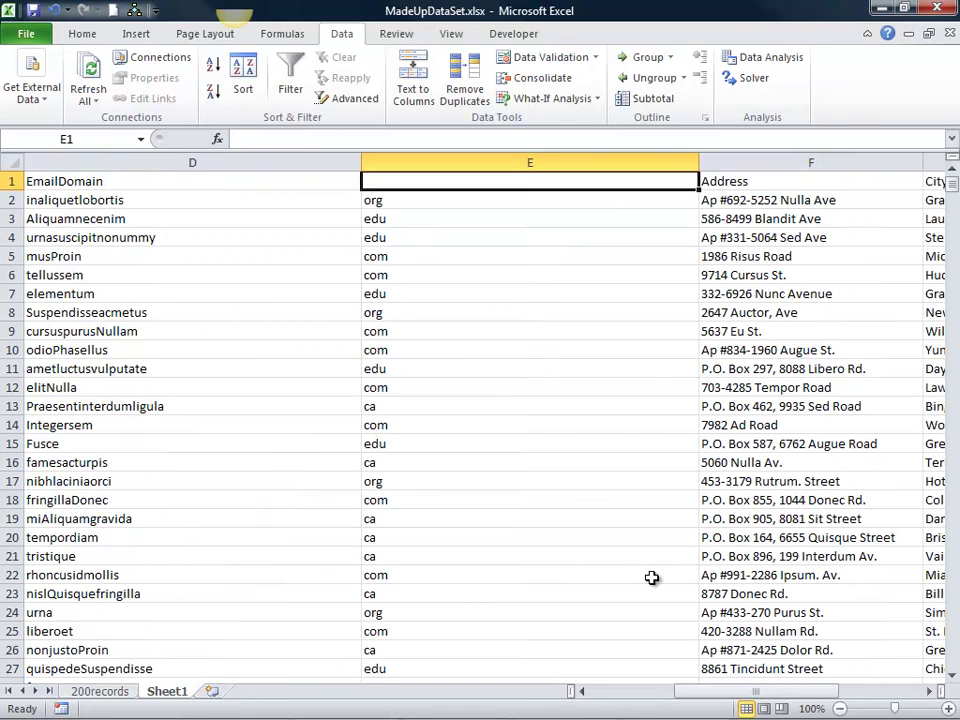
Step: Enter the header "EmailExtension" in E1 above the domain extensions
text(EmailE)
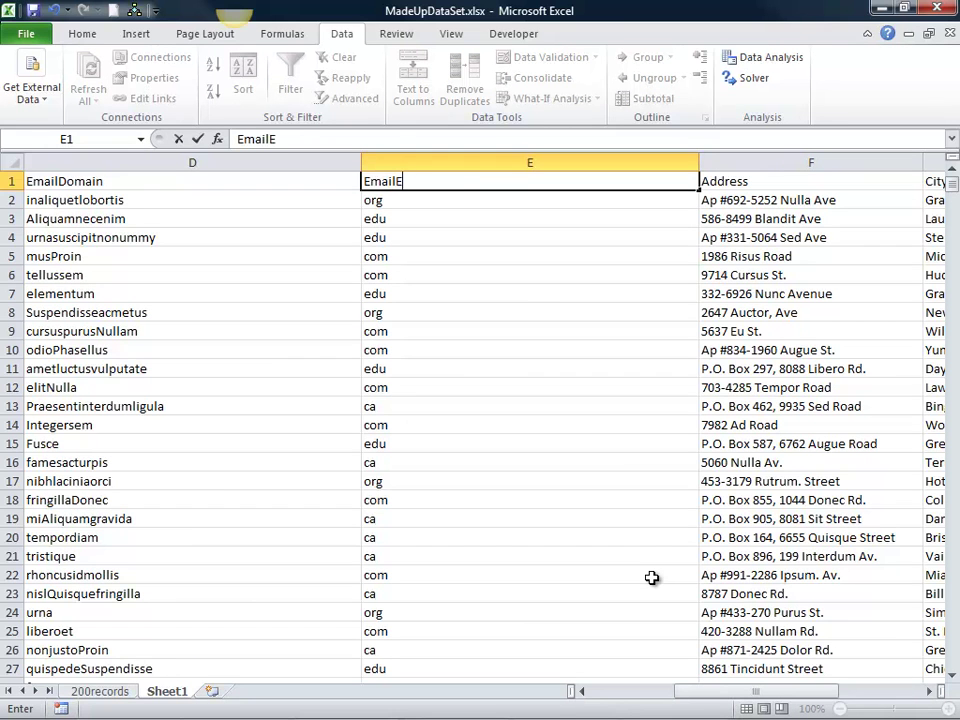
text(xtension)
key(Return)
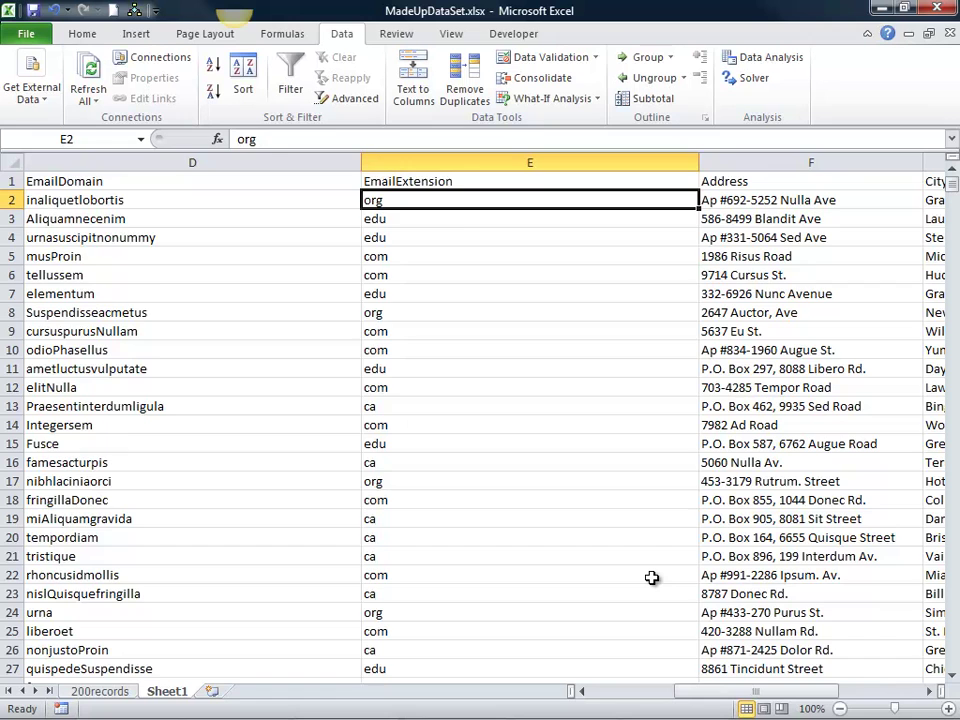
Step: Look across the header row from EmailExtension past the memo column, and return to A1
key(Up)
key(Right)
key(Right)
key(Right)
key(Right)
key(Right)
key(Right)
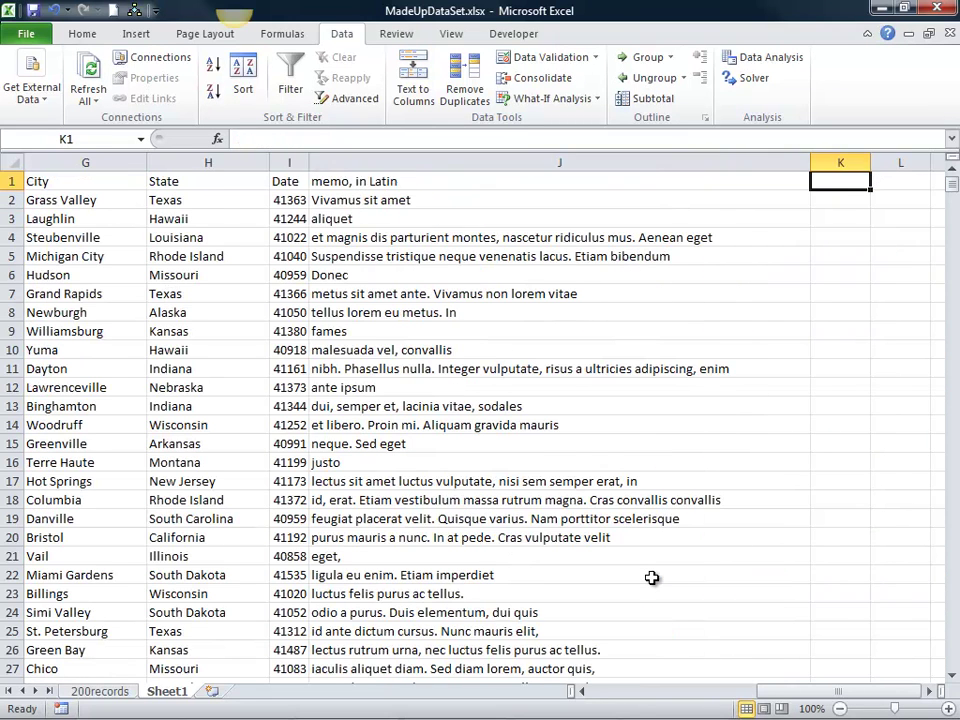
key(Left)
key(Left)
key(Home)
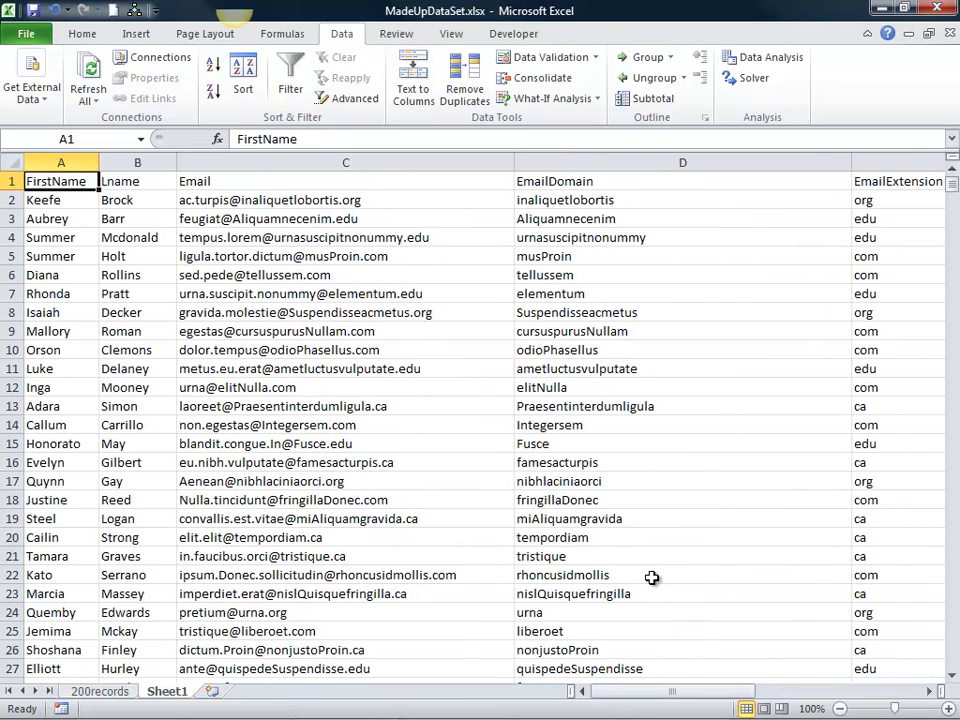
Step: Format all the serial numbers in the Date column, I2:I801, as Short Date
key(Right)
key(Right)
key(Right)
key(Right)
key(Right)
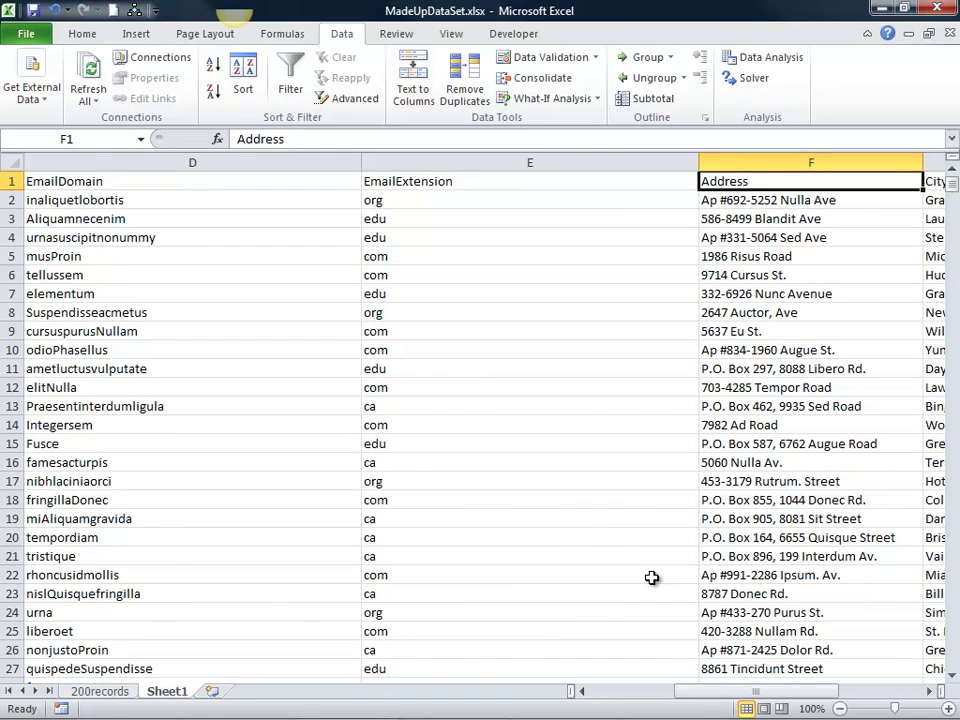
key(Right)
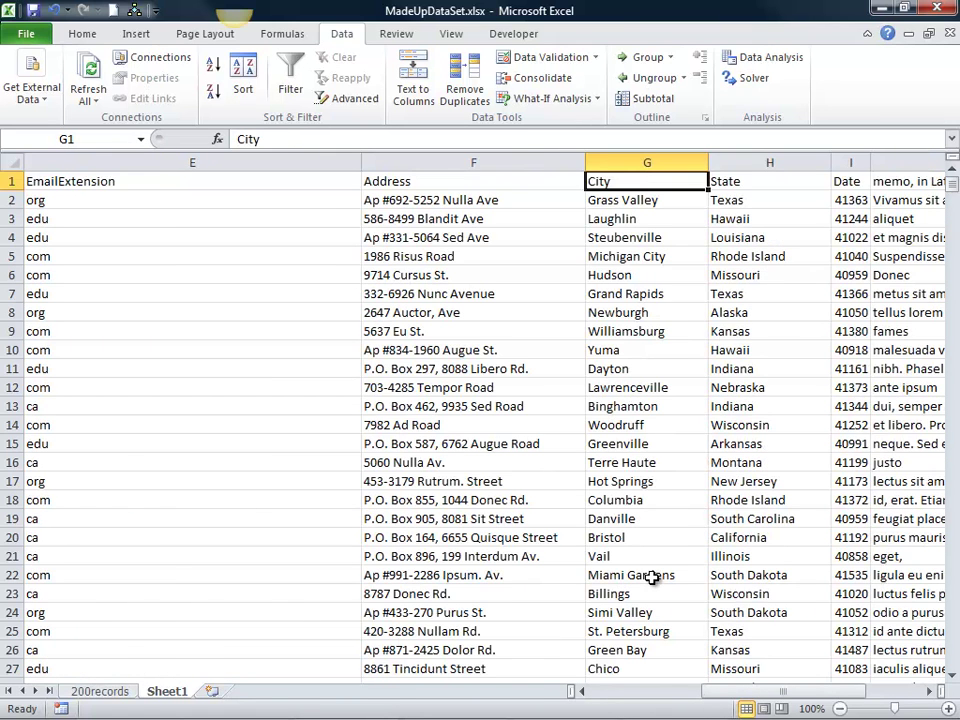
key(Right)
key(Right)
key(Down)
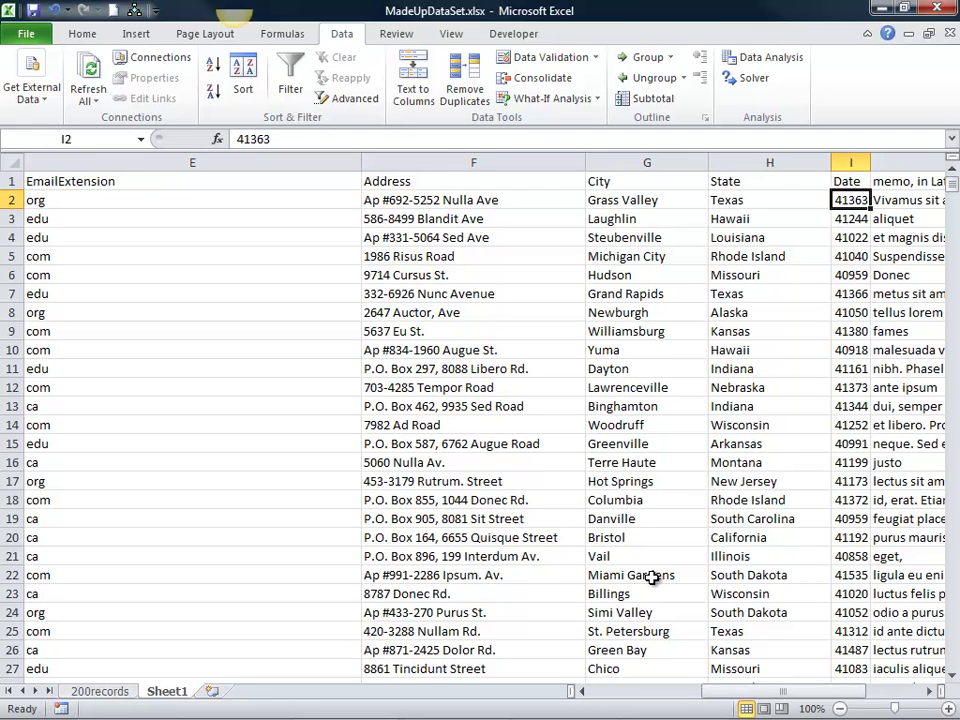
key(End)
key(shift+Down)
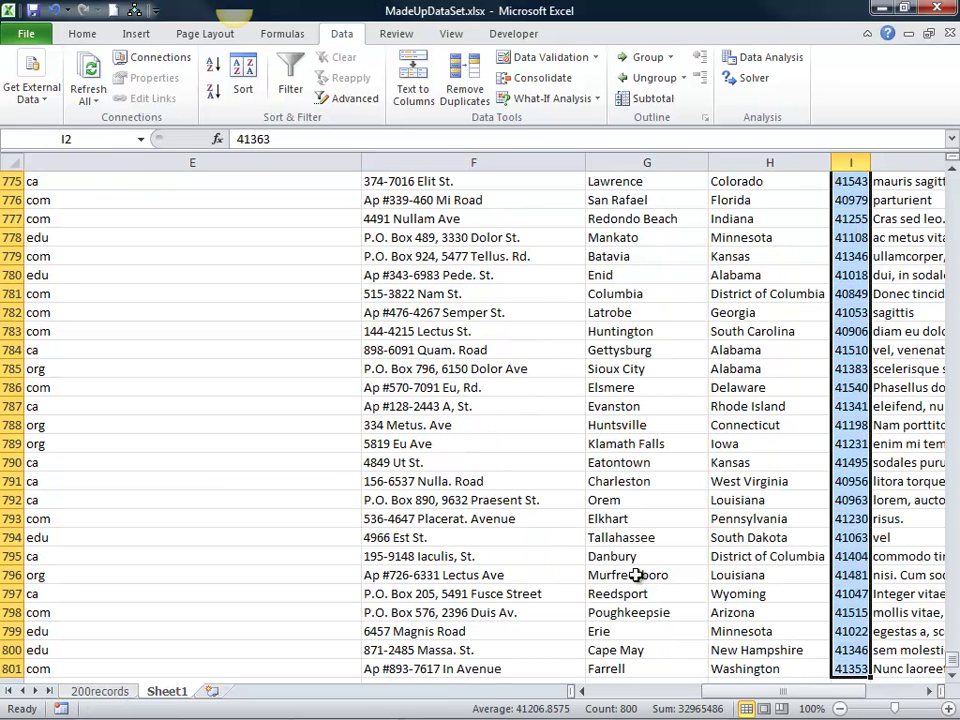
click(90, 33)
click(553, 68)
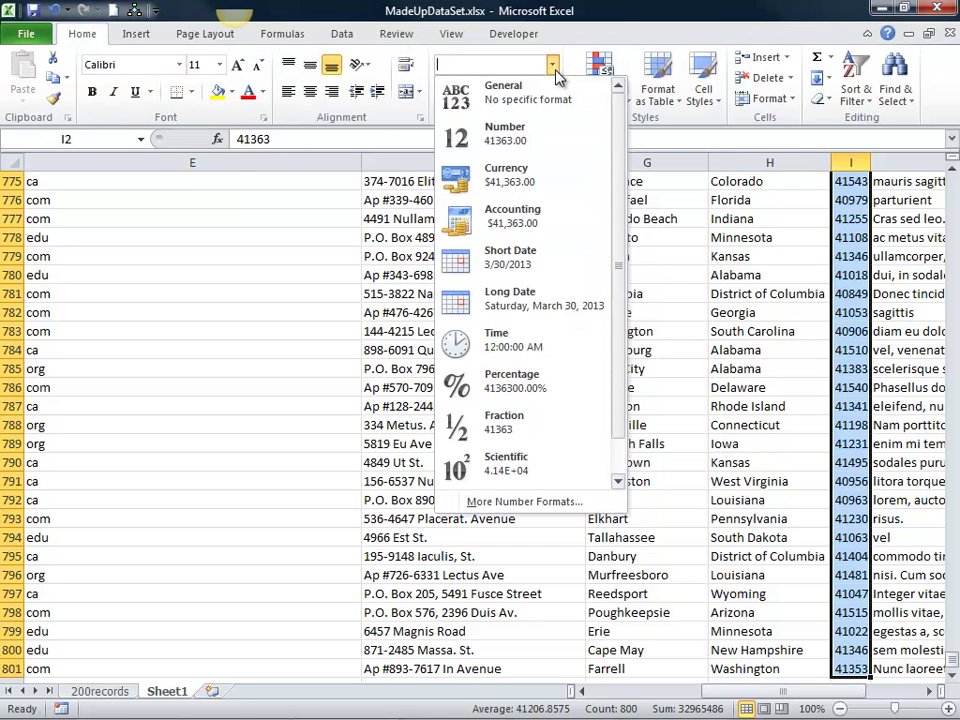
click(540, 258)
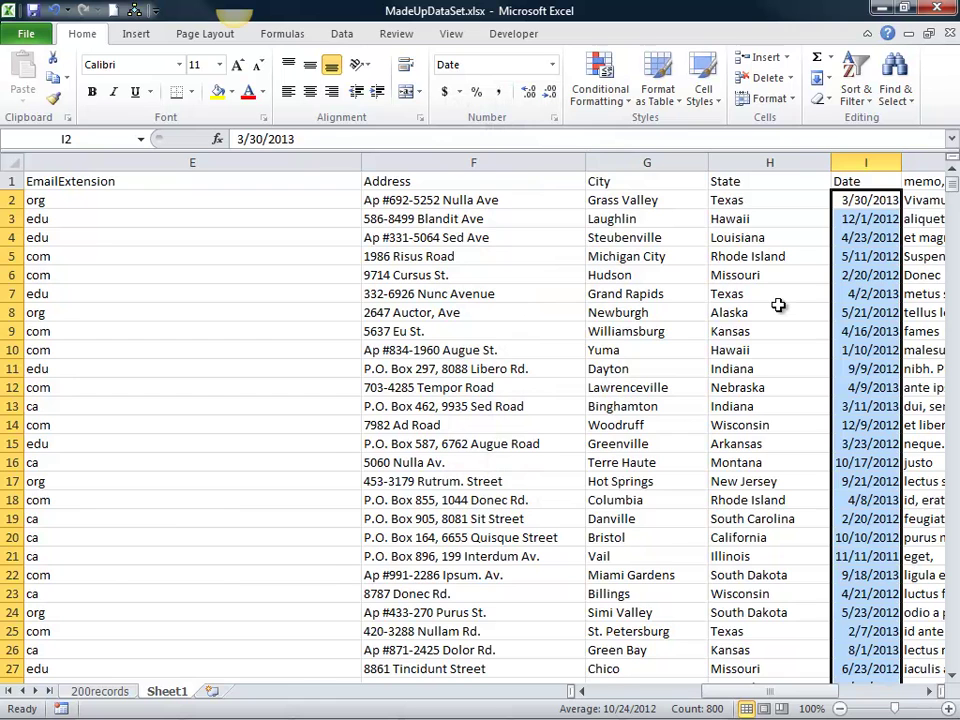
Step: Enter the header "Month" in K1, the first empty column after the memo column
key(Right)
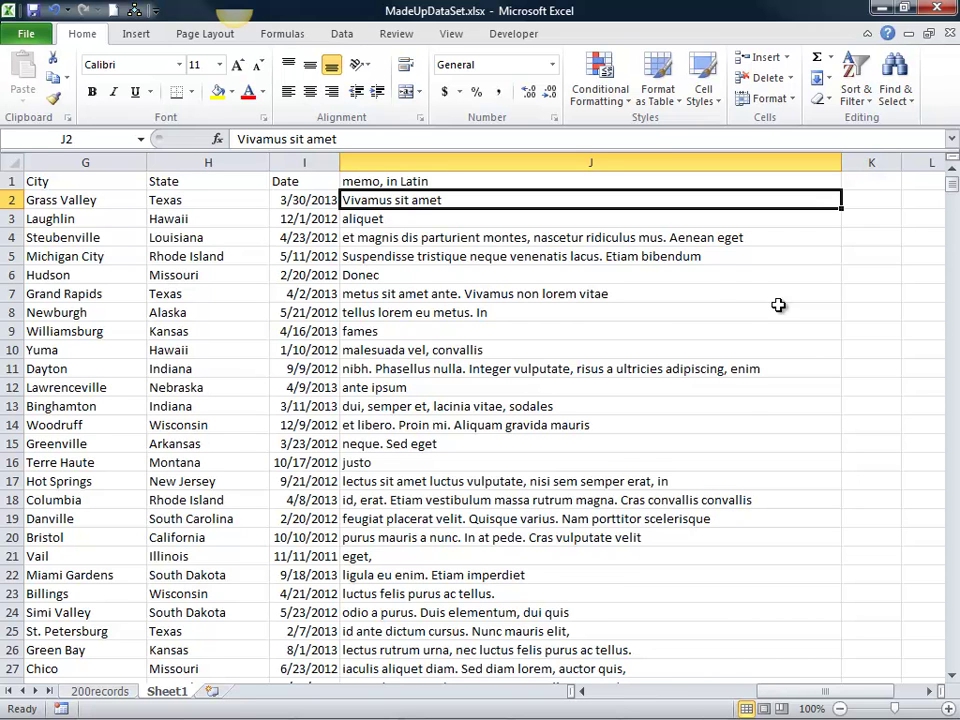
key(Right)
key(Right)
key(Left)
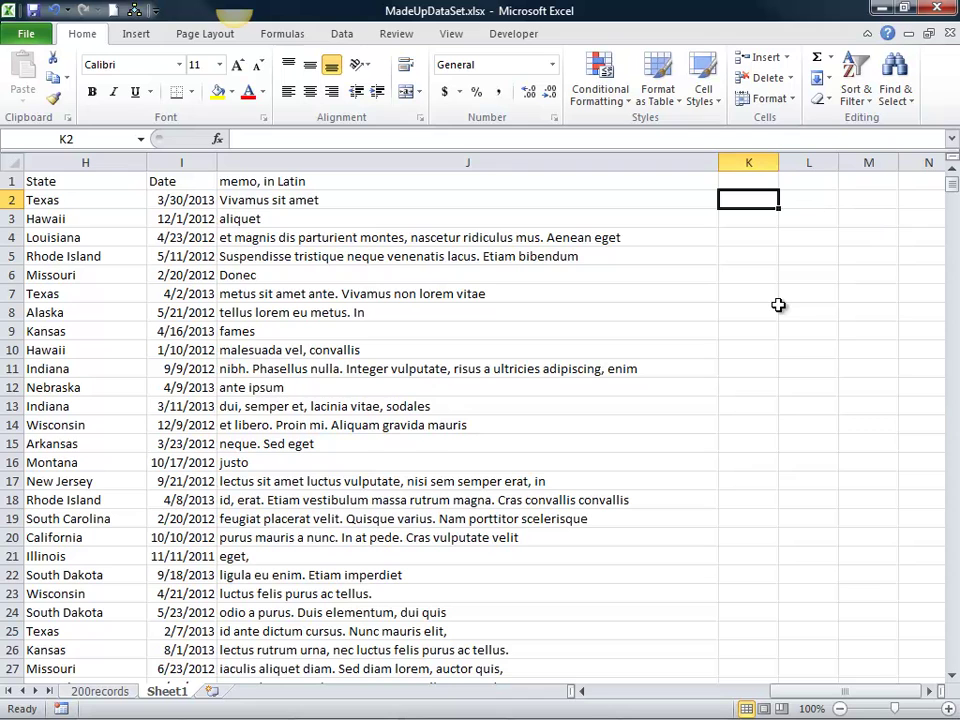
key(Up)
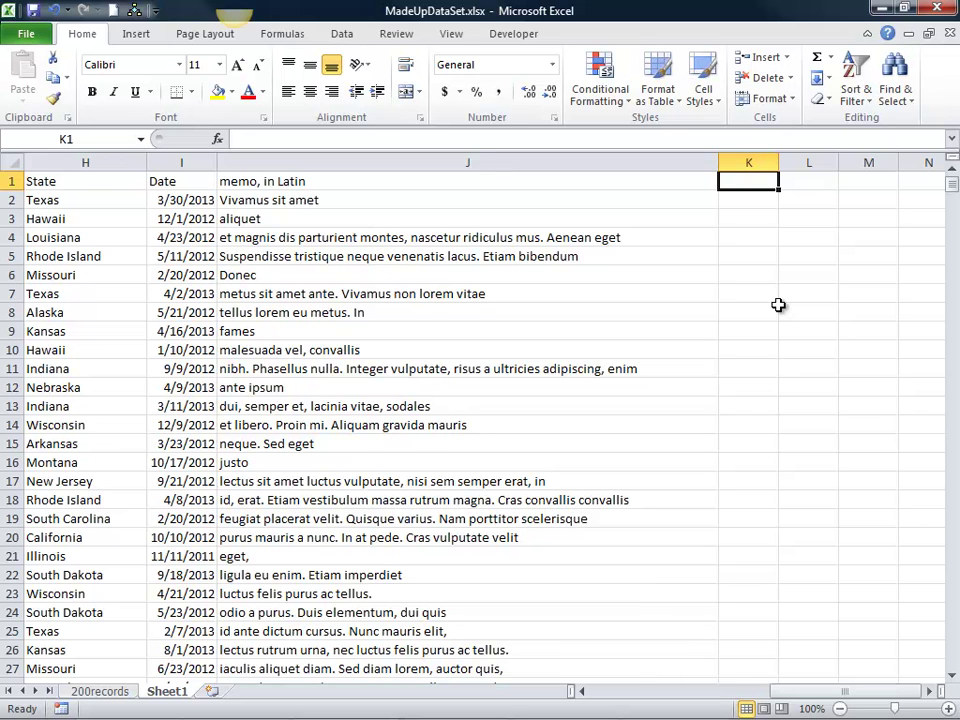
text(Month)
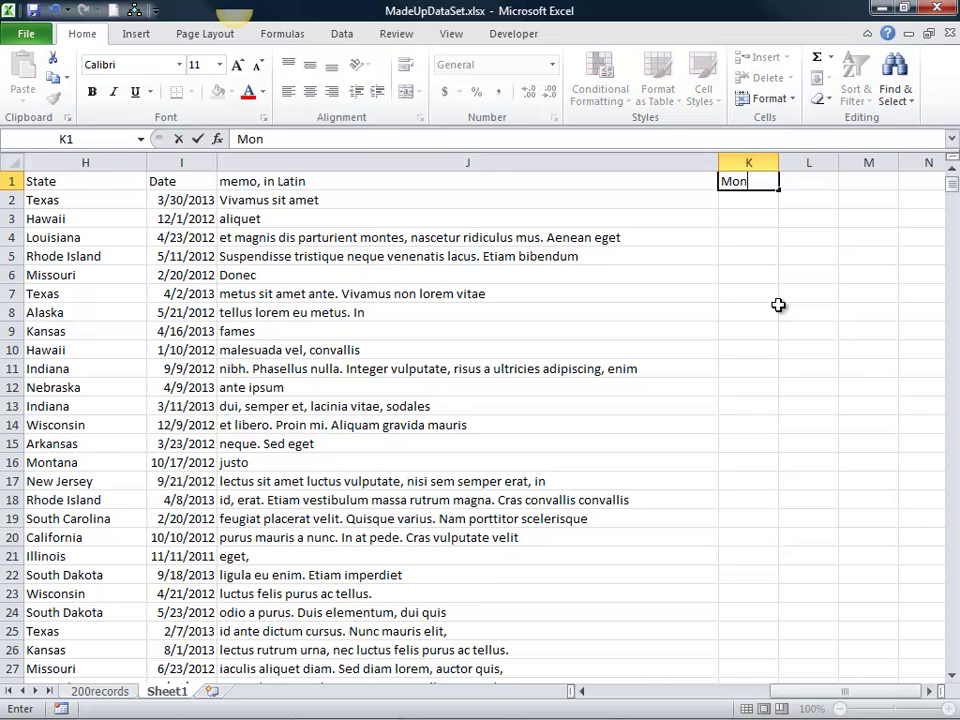
key(Return)
Step: Enter the formula =MONTH(I2) in K2 and fill it down the Month column for all records
text(=m)
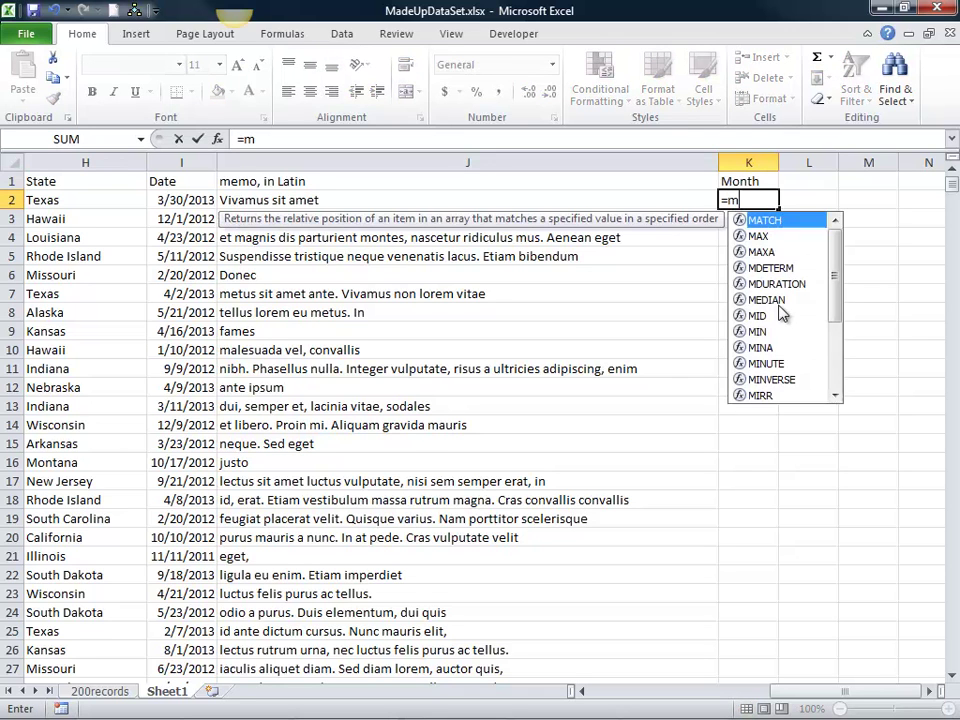
text(onth()
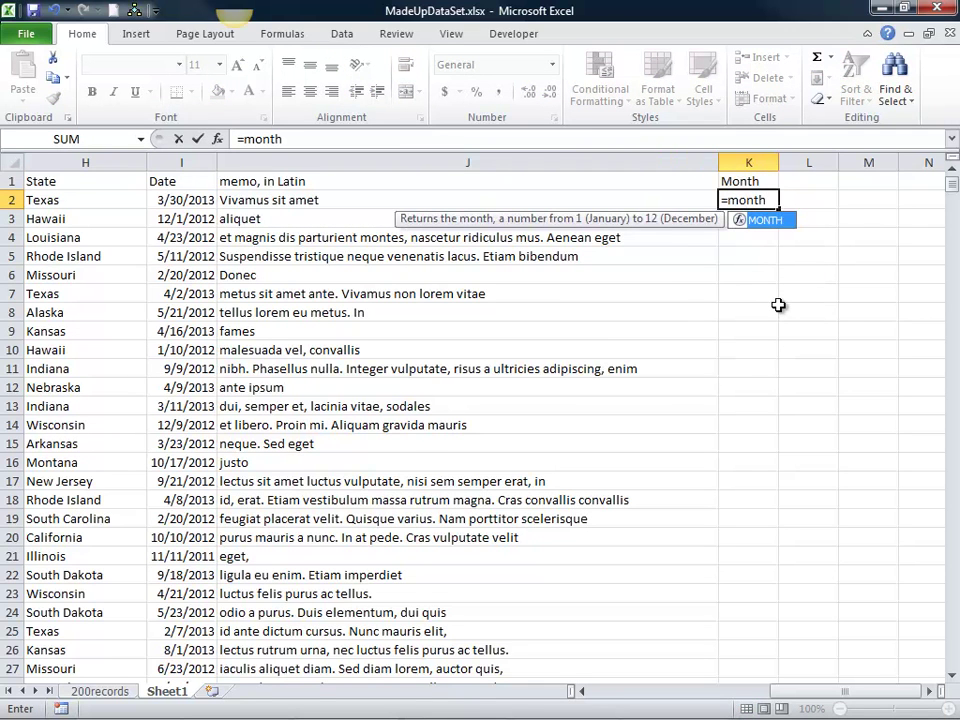
key(Left)
key(Left)
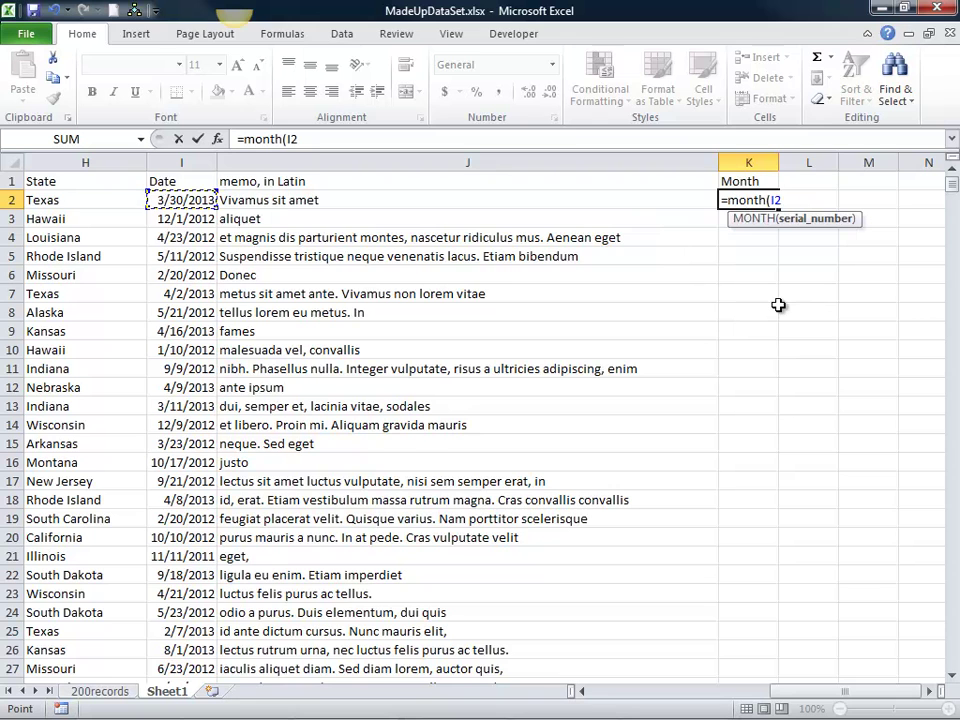
text())
key(Return)
key(Up)
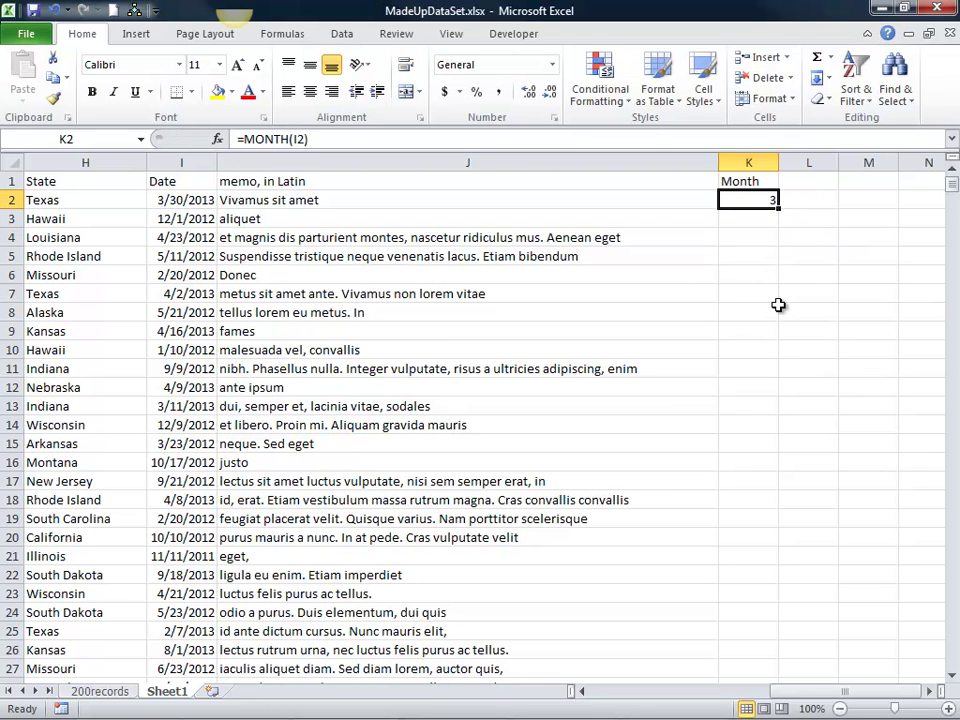
double_click(778, 208)
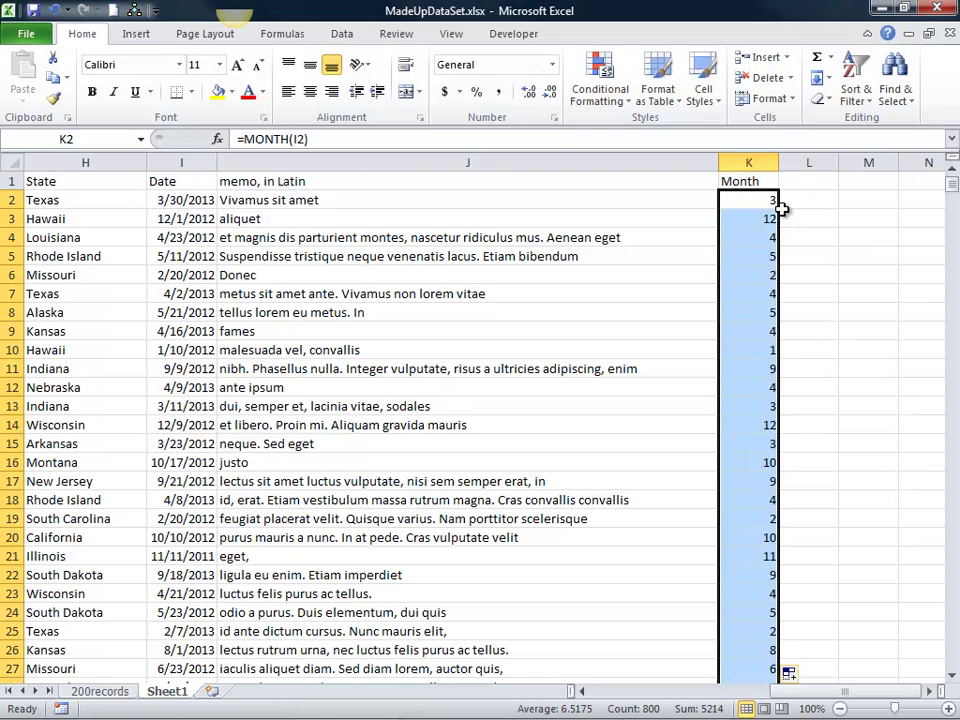
Step: Enter the header "Day" in L1 beside the Month column
click(809, 183)
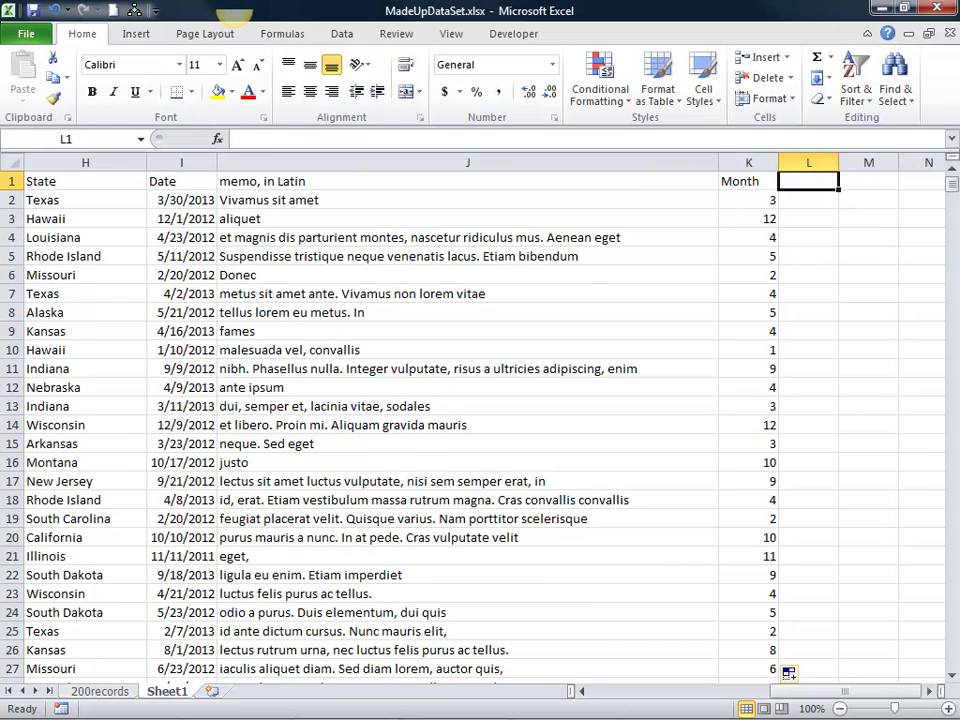
text(Day)
key(Return)
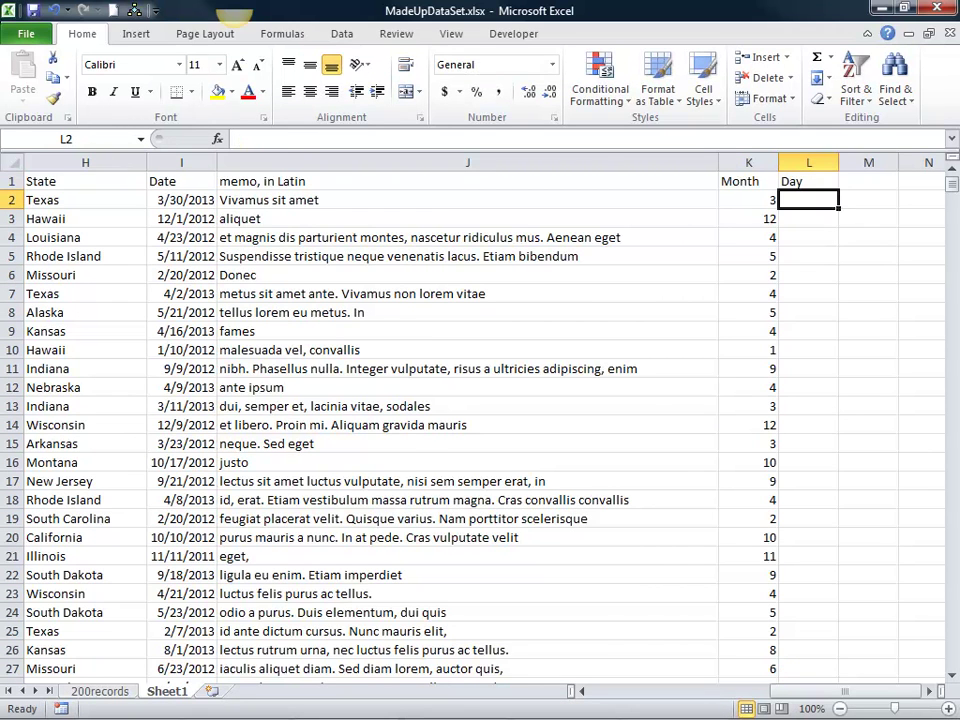
Step: Enter the formula =DAY(I2) in L2 to extract the day from the first record's date
text(=day)
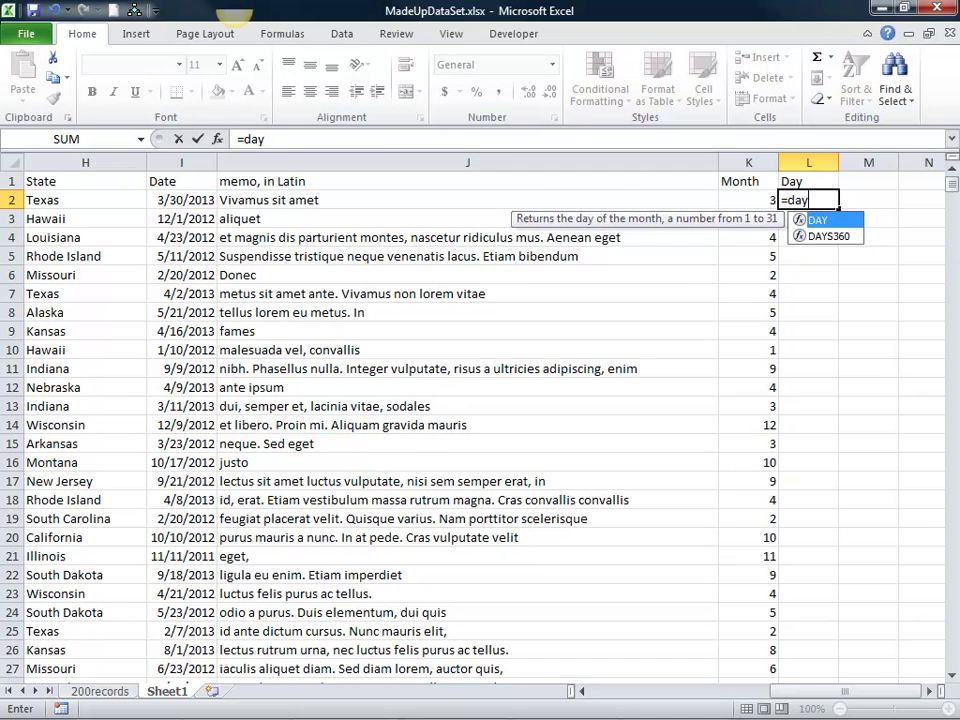
text(()
key(Left)
key(Left)
key(Left)
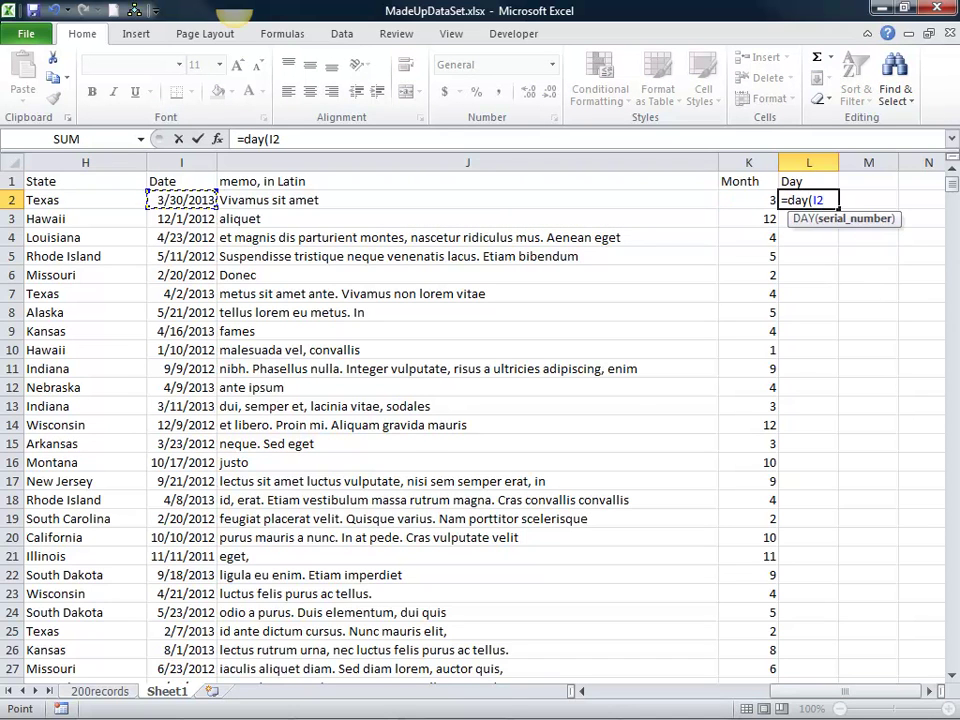
text())
key(Return)
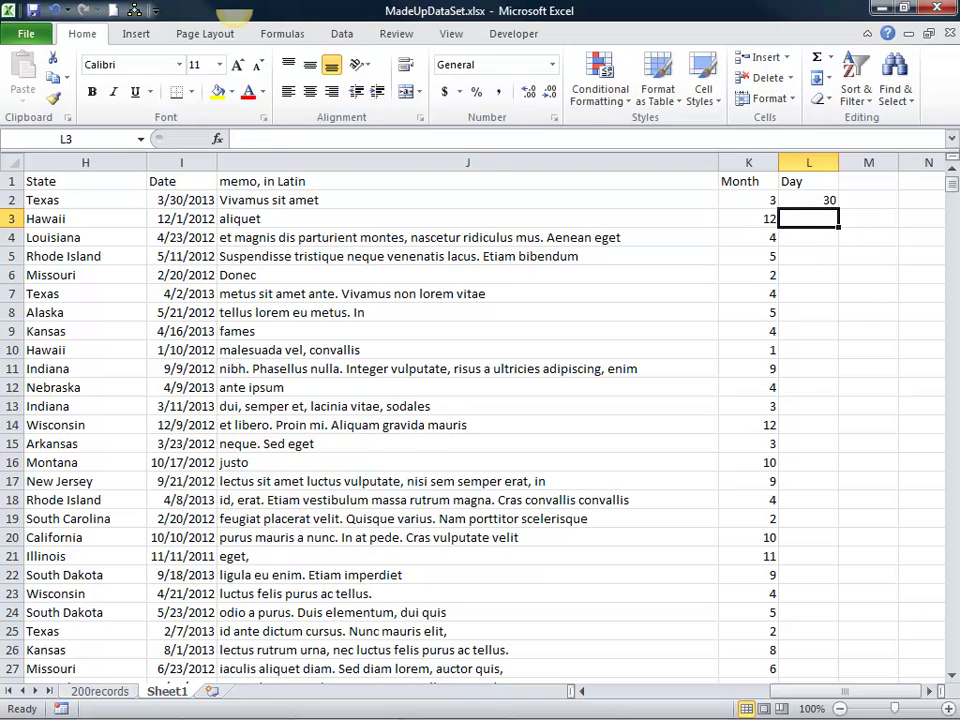
Step: Enter the formula =YEAR(I2) in M2 to extract the year from the first record's date
click(868, 200)
text(Y)
key(BackSpace)
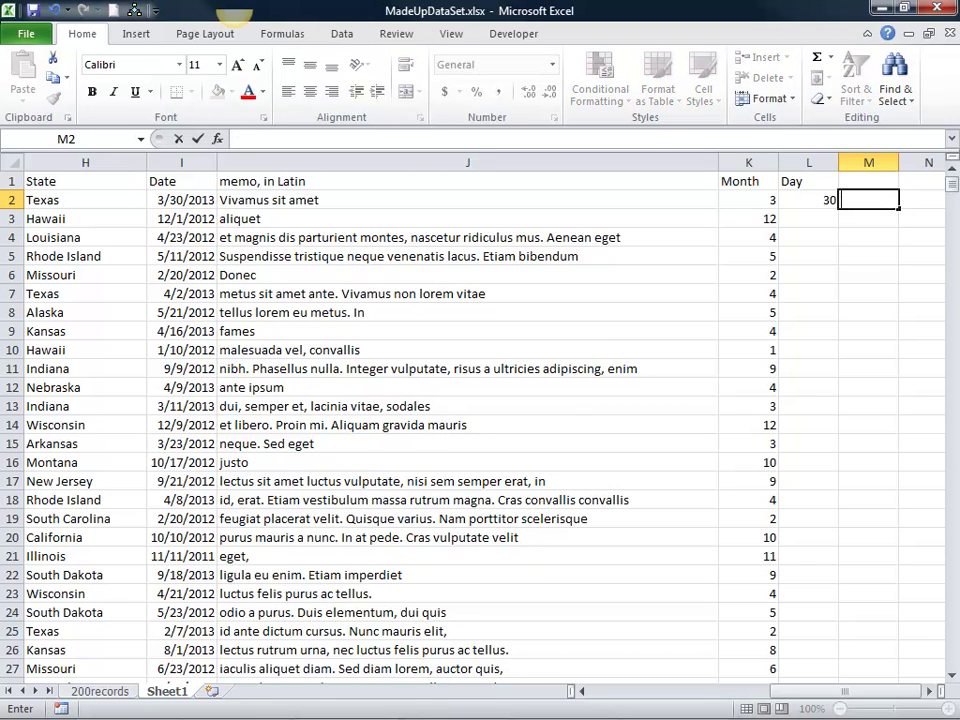
text(=)
key(BackSpace)
text(=)
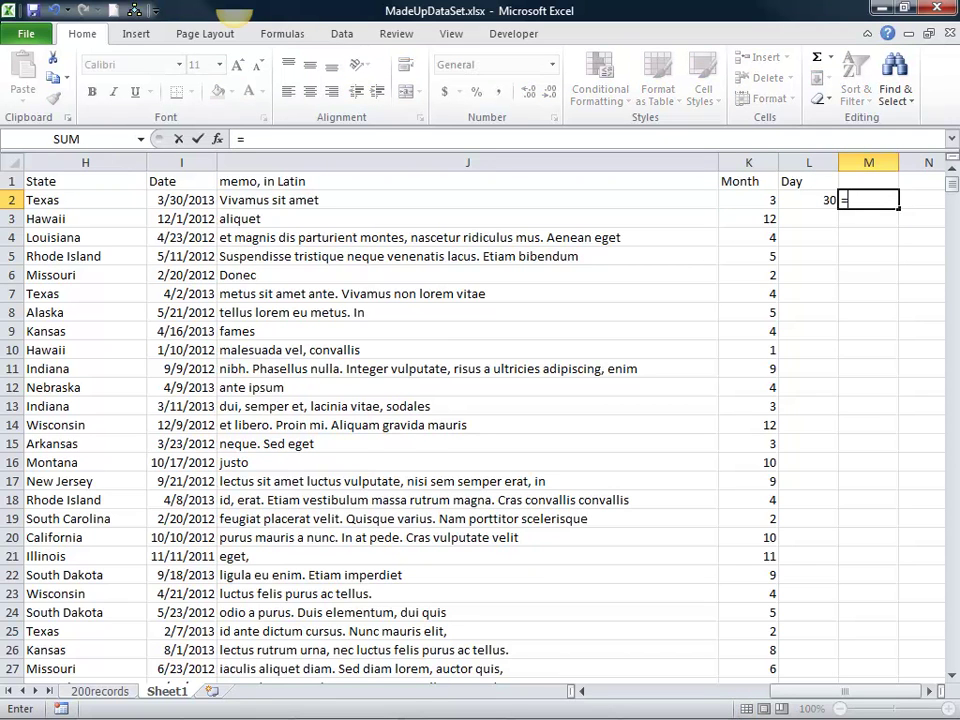
text(year()
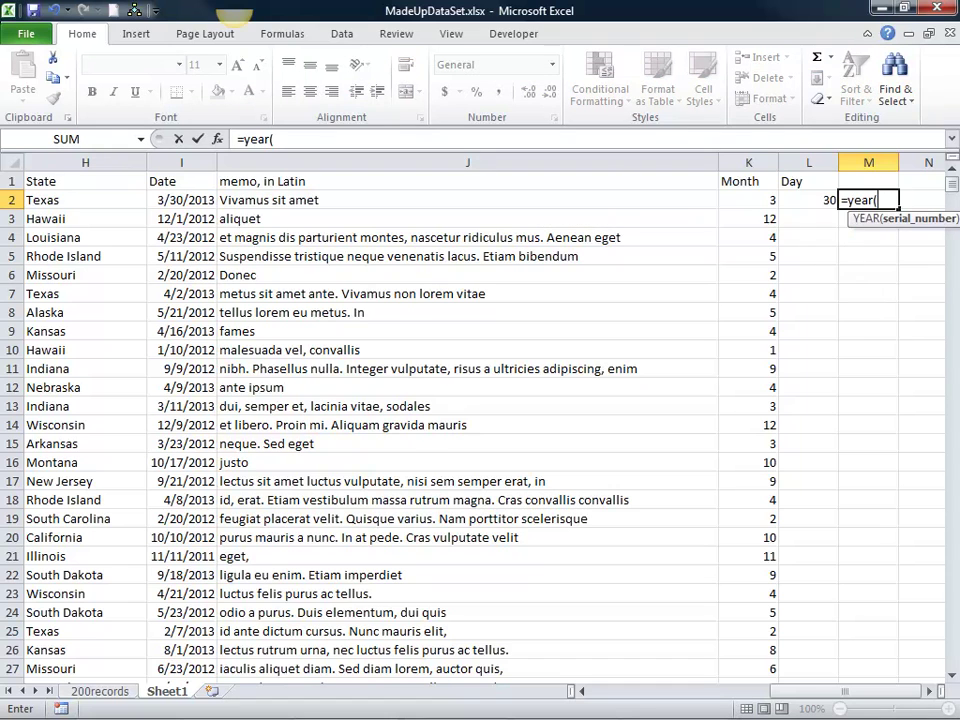
key(Left)
key(Left)
key(Left)
key(Left)
text())
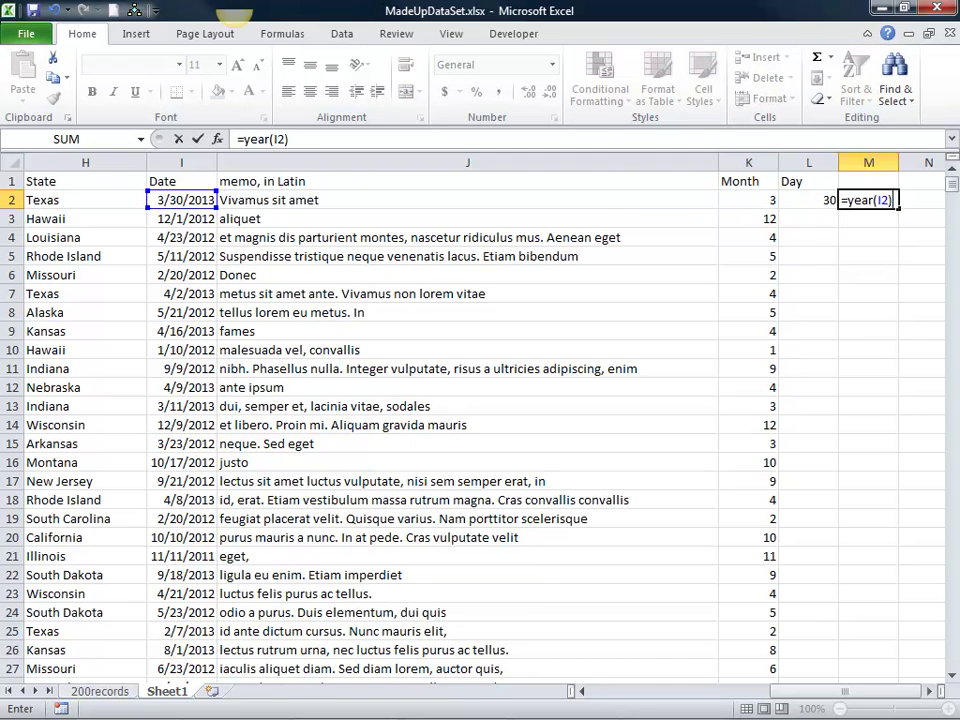
key(Return)
Step: Fill the formulas in L2:M2 down for all records and enter the header "Year" in M1
drag(825, 199, 870, 200)
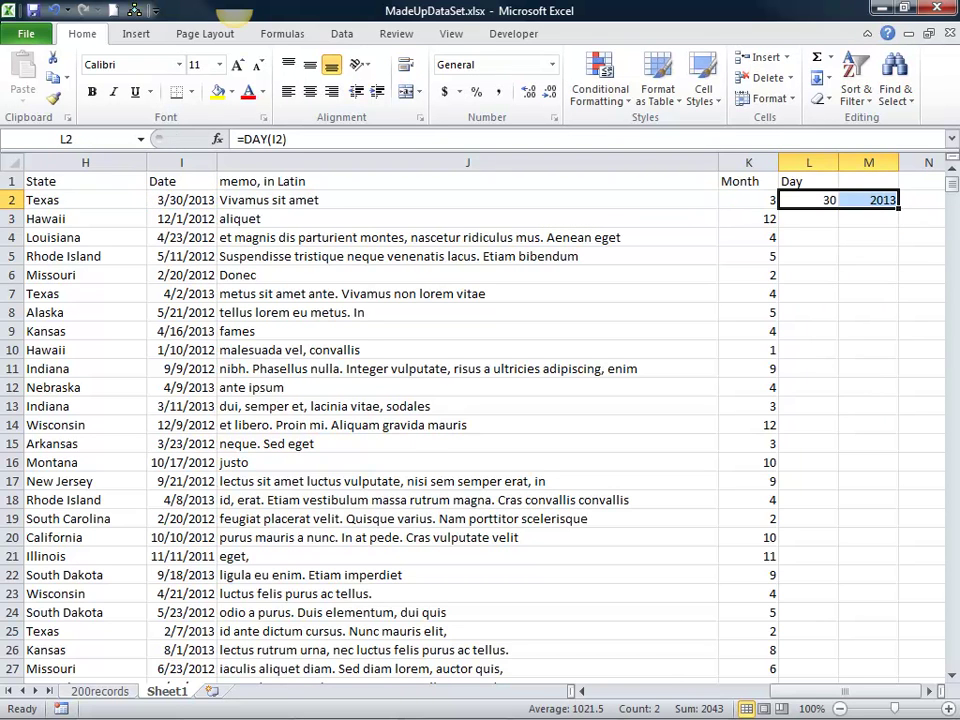
double_click(899, 208)
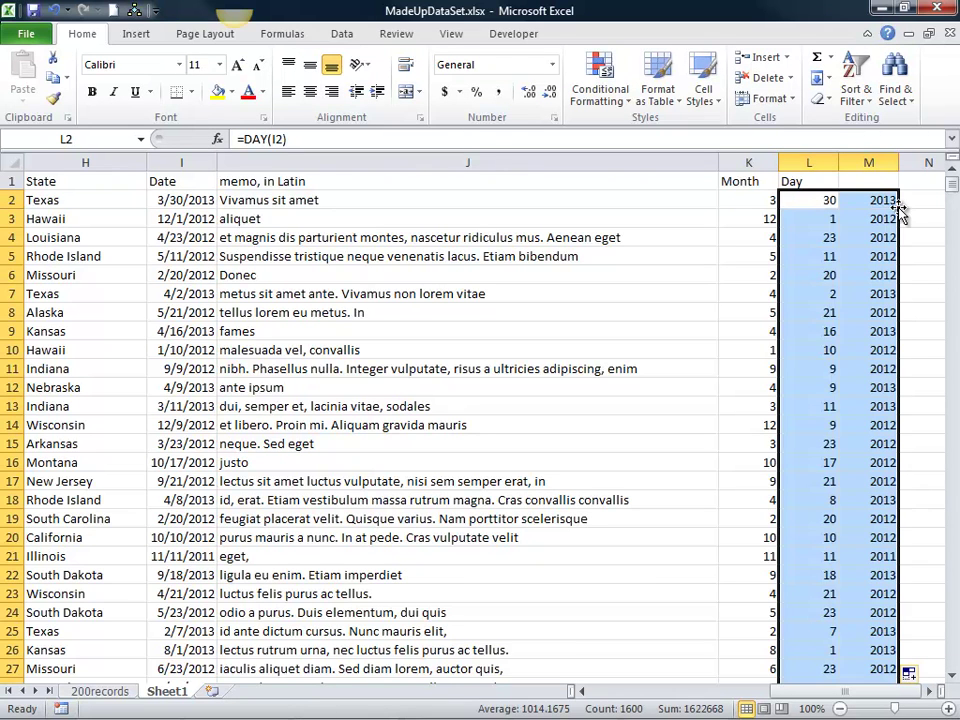
click(873, 185)
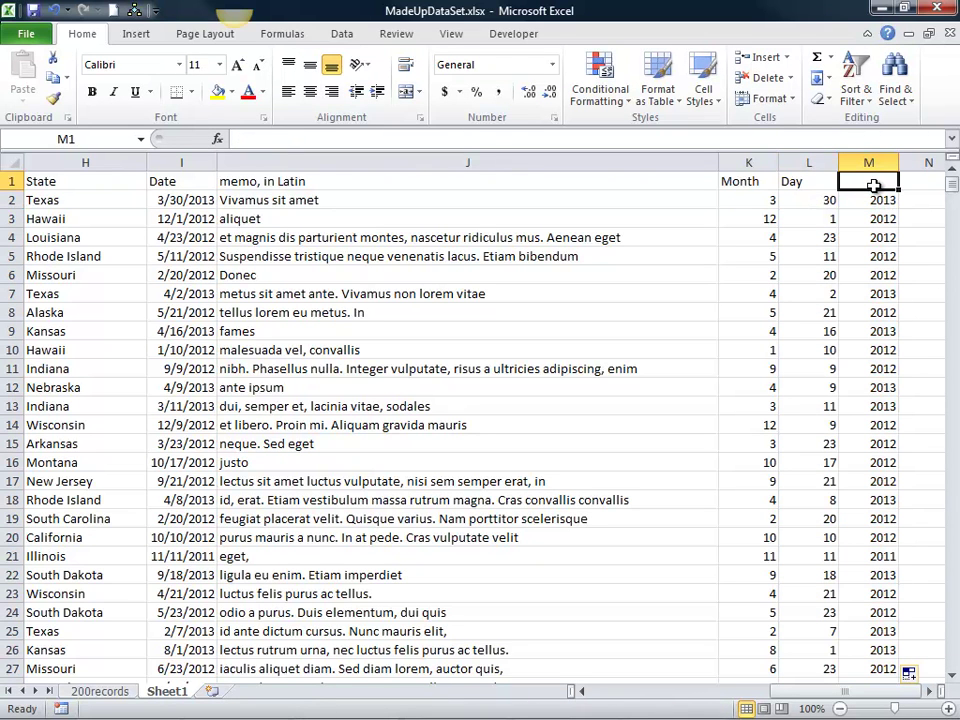
text(Year)
key(Return)
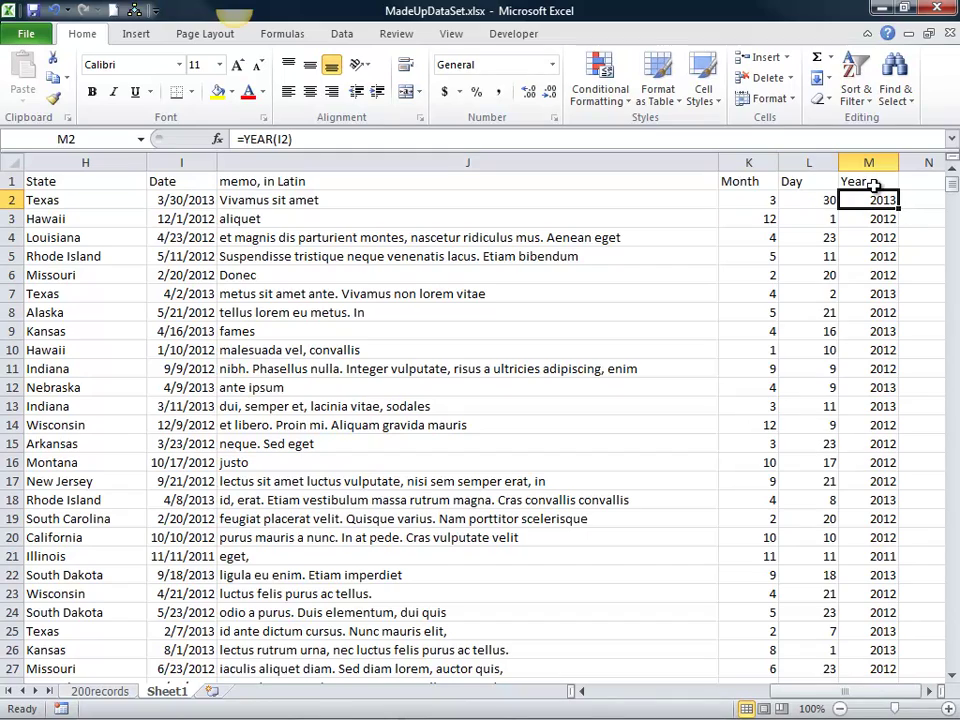
Step: Go back across the columns to cell A1 to review the cleaned-up data set from its start
key(Left)
key(Left)
key(Left)
key(Left)
key(Left)
key(Left)
key(Left)
key(Left)
key(Left)
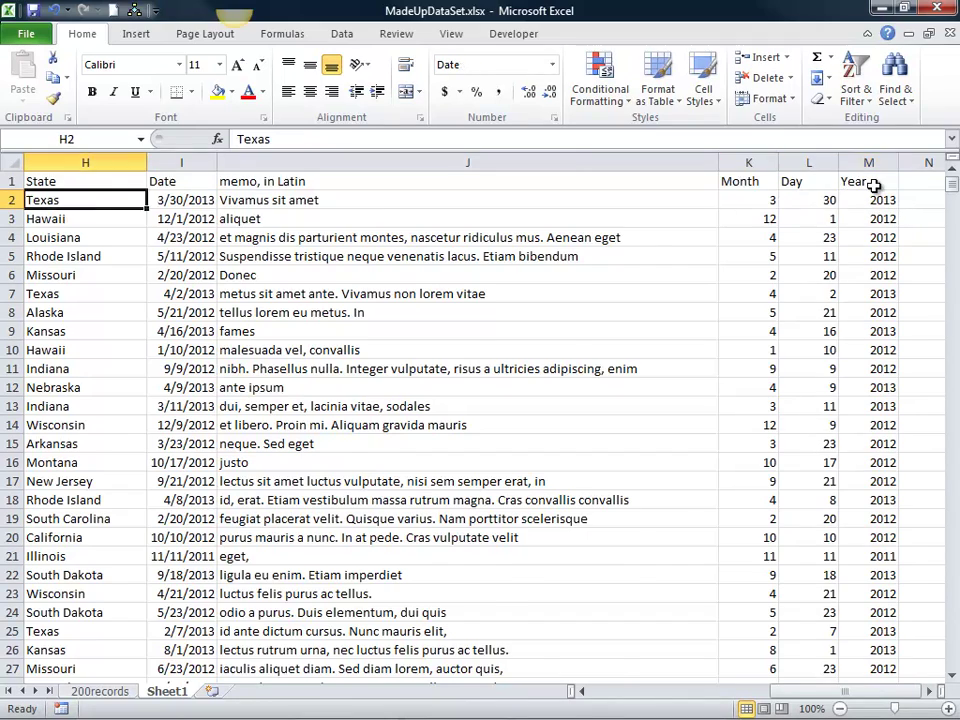
key(Left)
key(Left)
key(Left)
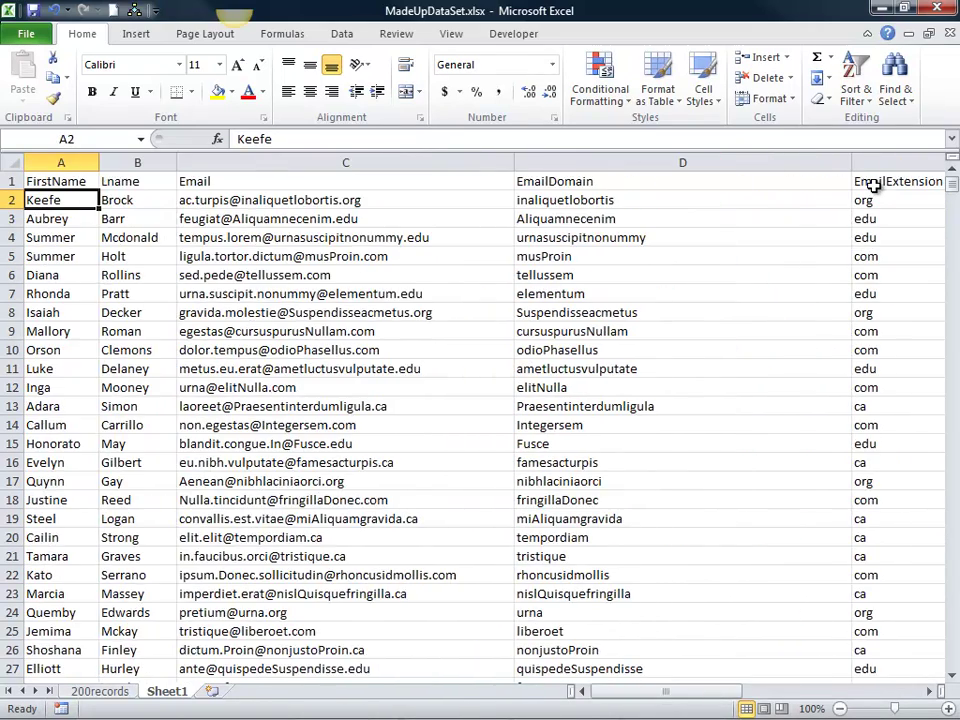
key(Up)
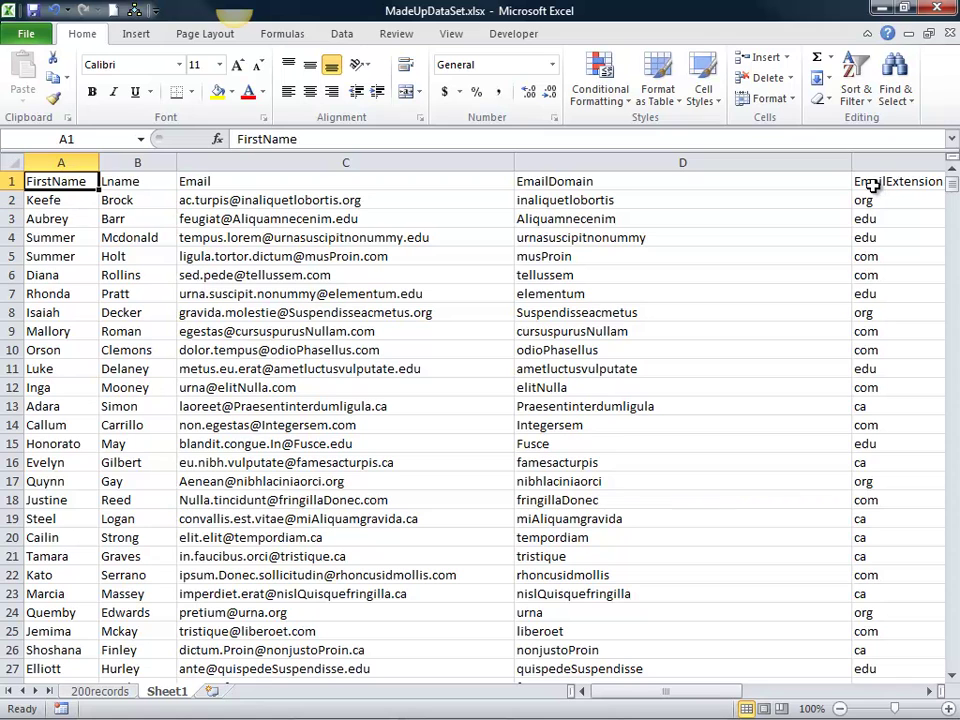